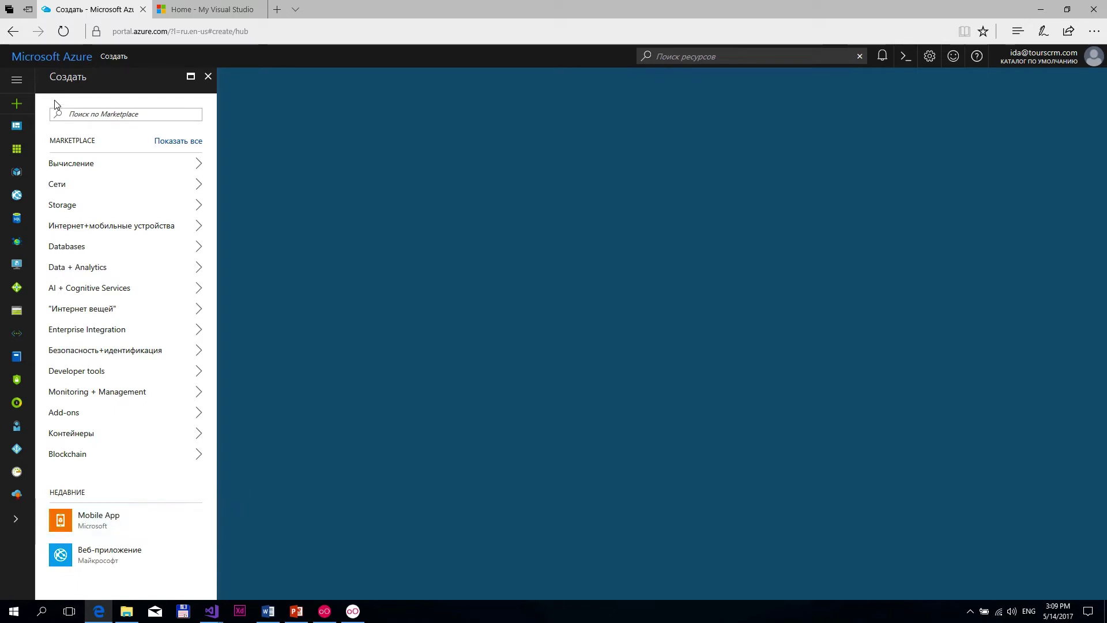
Start creating a new Mobile App resource from the Marketplace's web and mobile category
{"action": "left_click", "coordinate": [208, 78]}
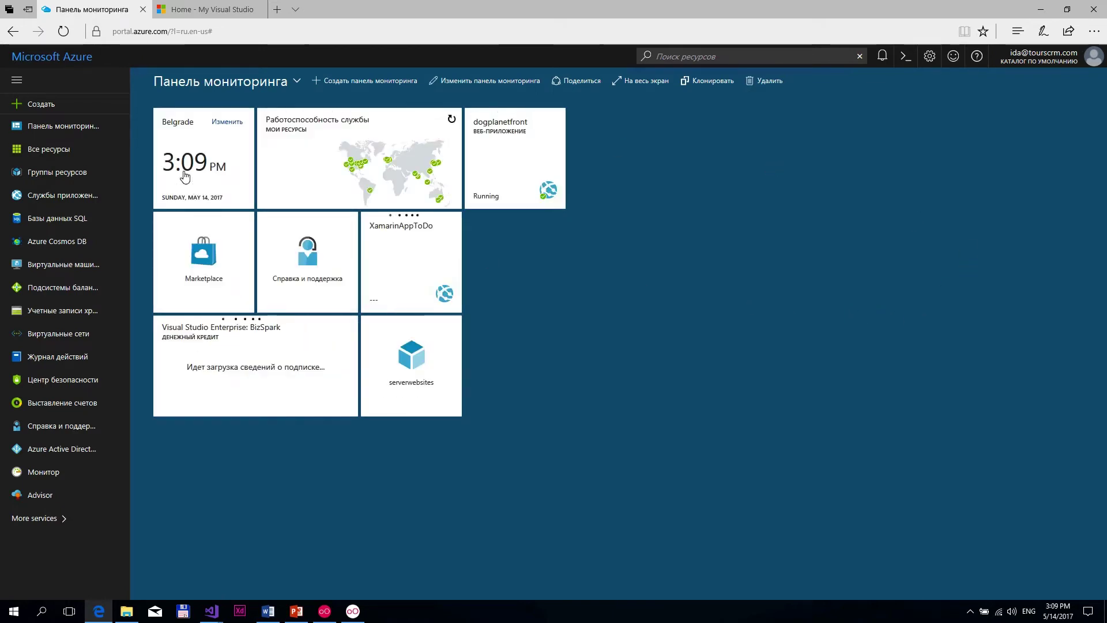
{"action": "left_click", "coordinate": [51, 107]}
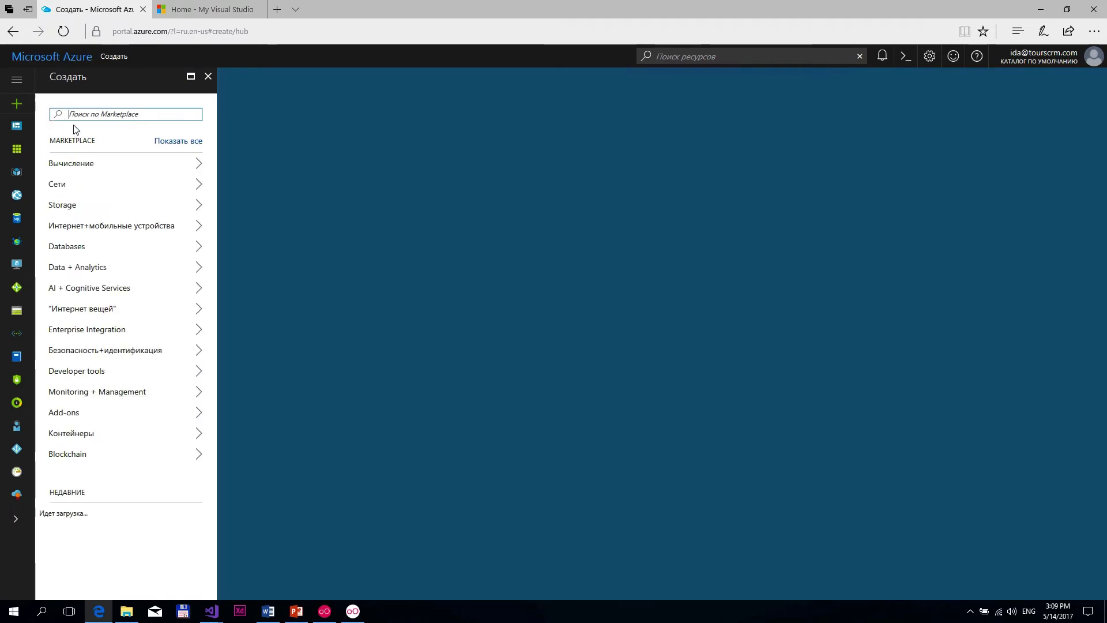
{"action": "left_click", "coordinate": [132, 229]}
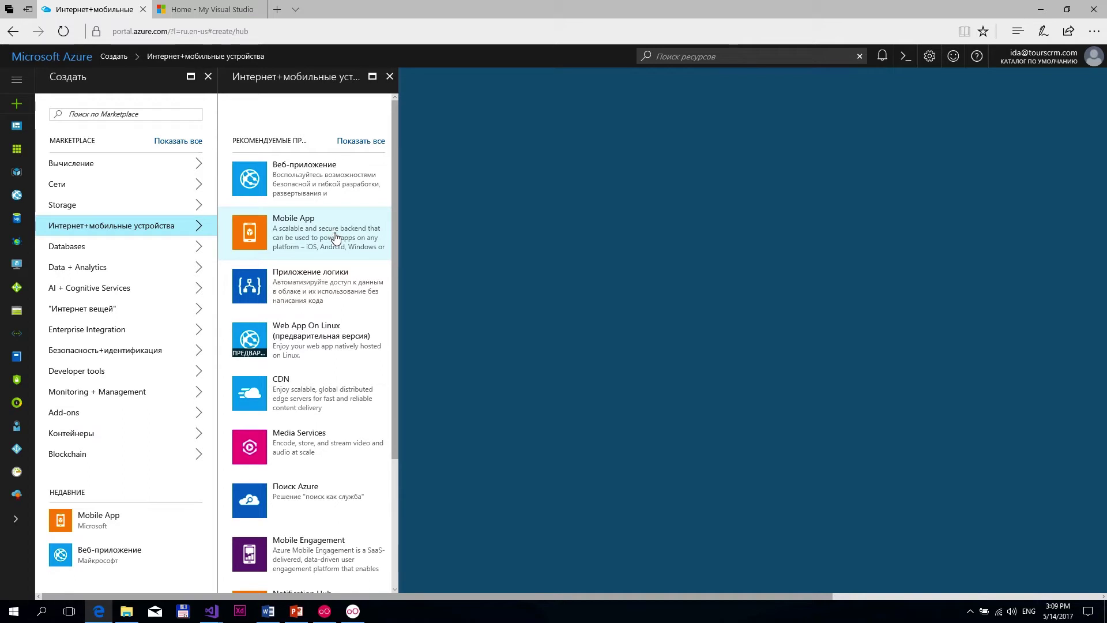
{"action": "scroll", "coordinate": [345, 472], "scroll_direction": "down", "scroll_amount": 3}
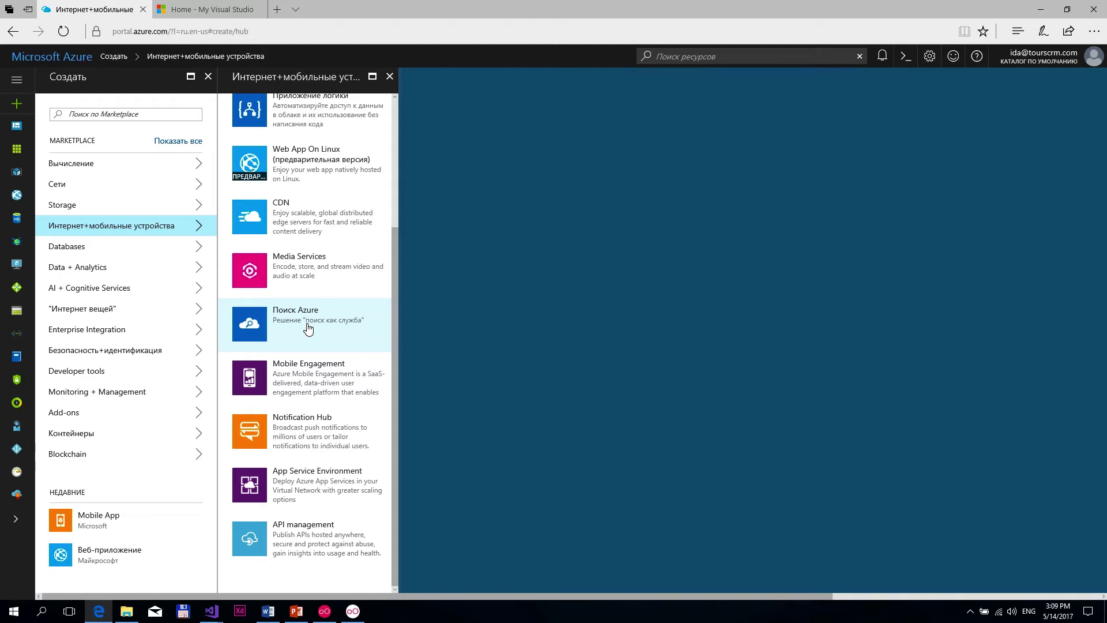
{"action": "scroll", "coordinate": [290, 323], "scroll_direction": "up", "scroll_amount": 3}
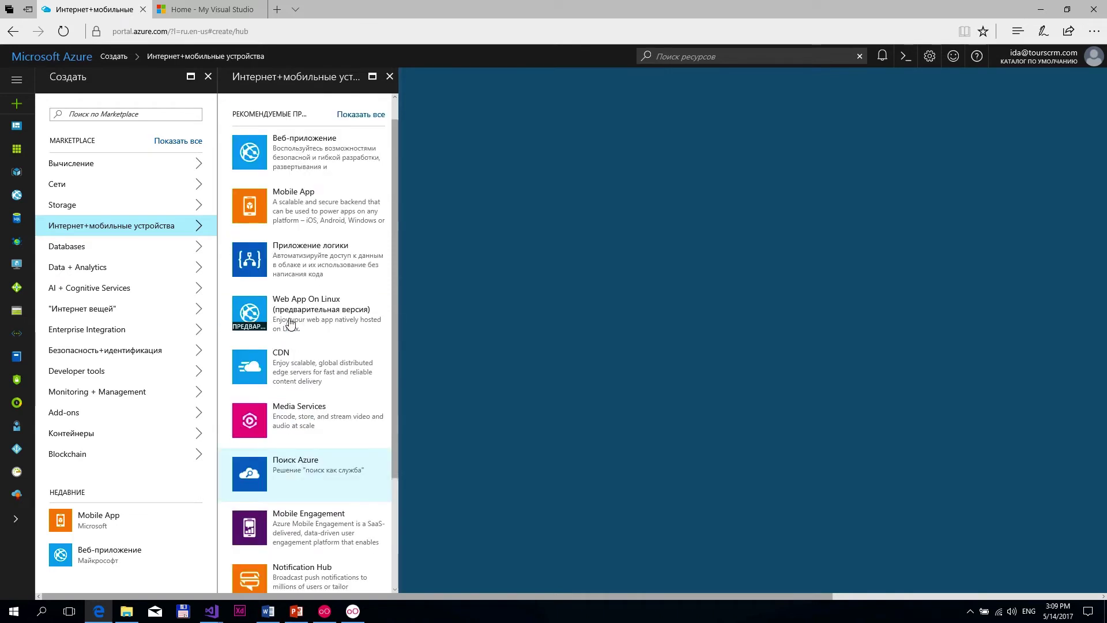
{"action": "scroll", "coordinate": [290, 323], "scroll_direction": "up", "scroll_amount": 1}
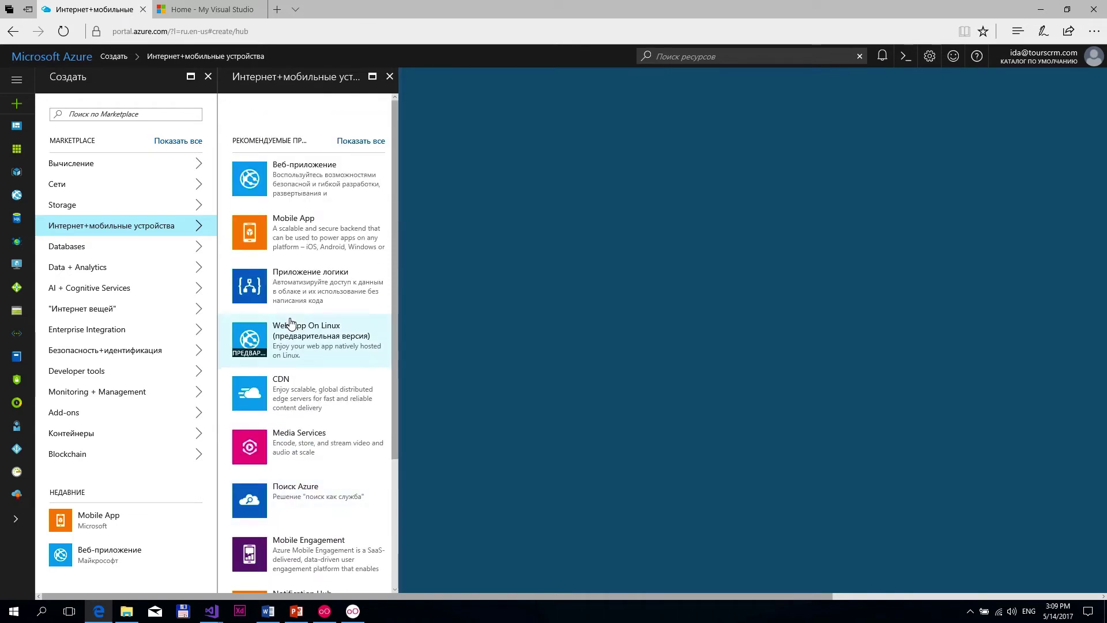
{"action": "left_click", "coordinate": [319, 247]}
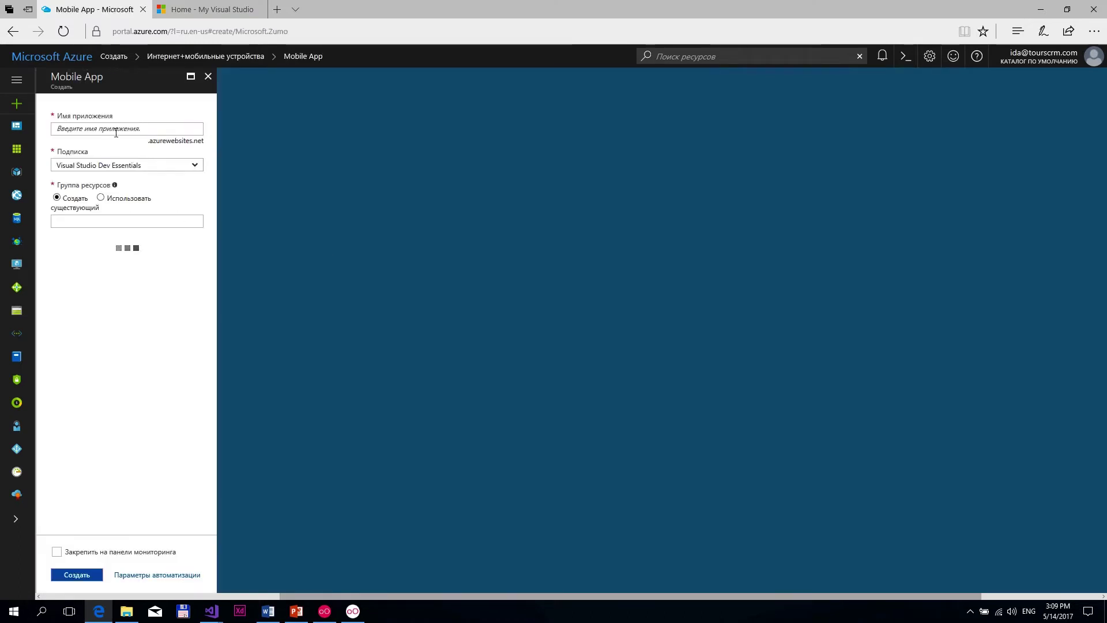
Name the mobile app TestXamarin5142017, keeping the Visual Studio Dev Essentials subscription and a new resource group of the same name
{"action": "left_click", "coordinate": [116, 133]}
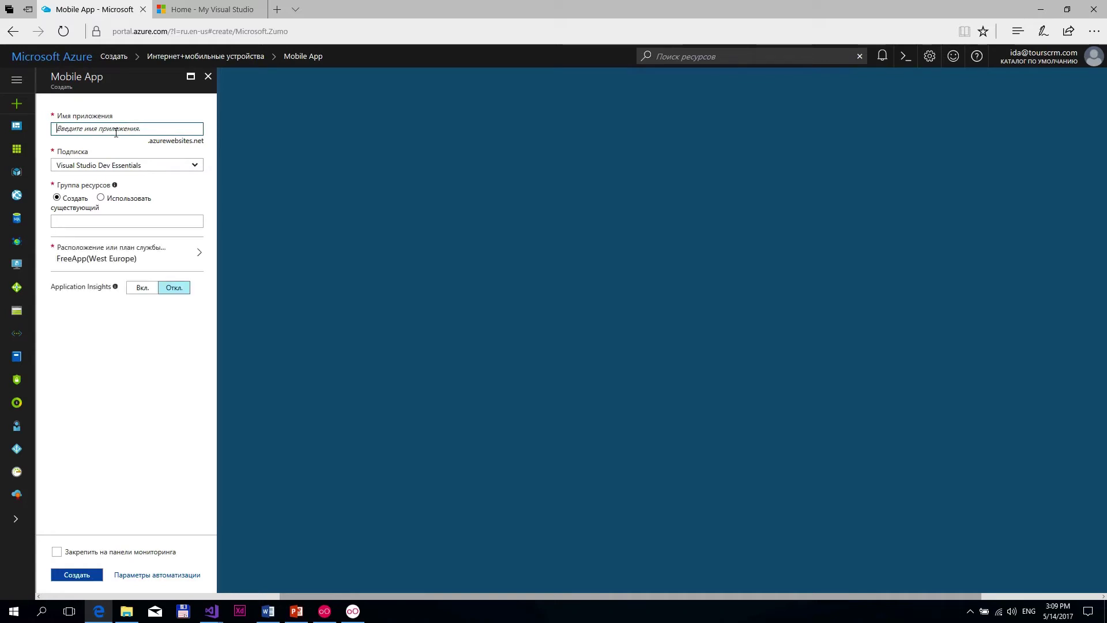
{"action": "type", "text": "Te"}
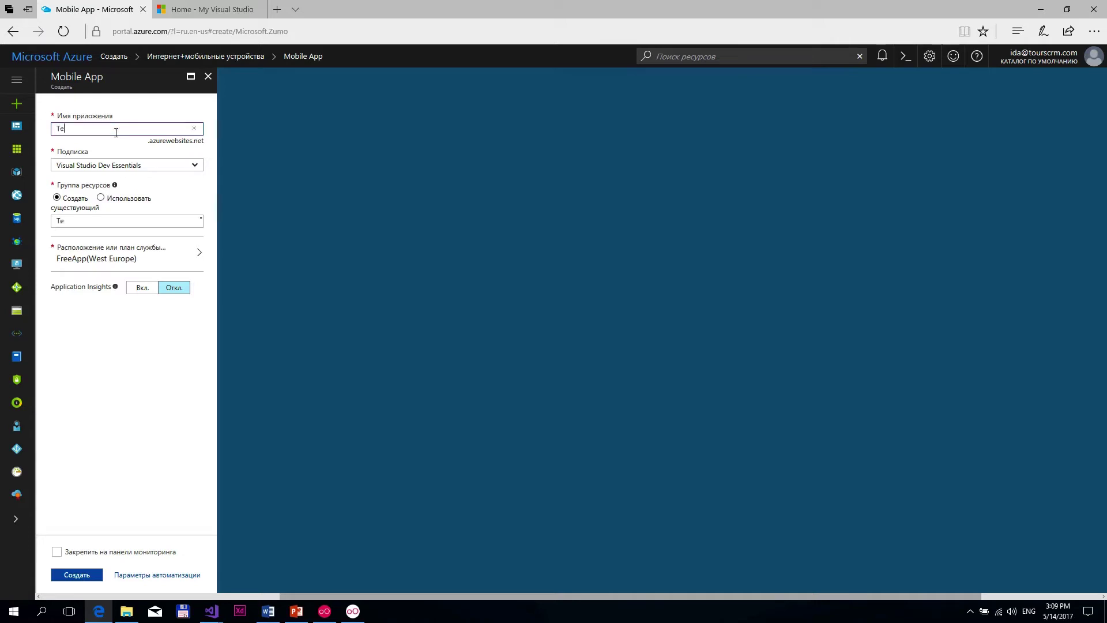
{"action": "type", "text": "st"}
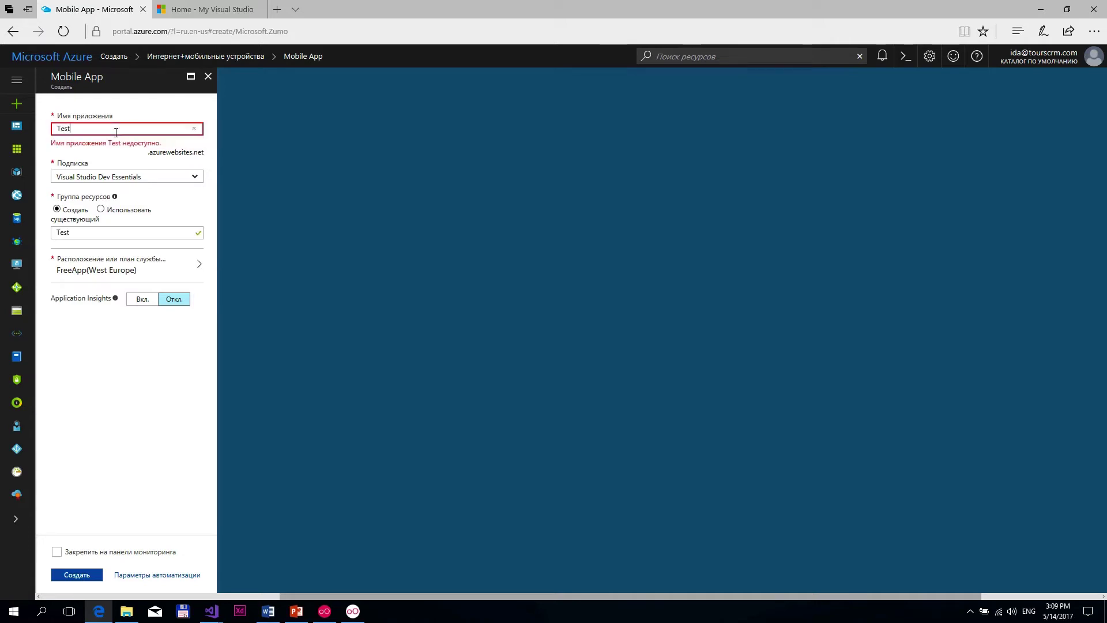
{"action": "type", "text": "Xam"}
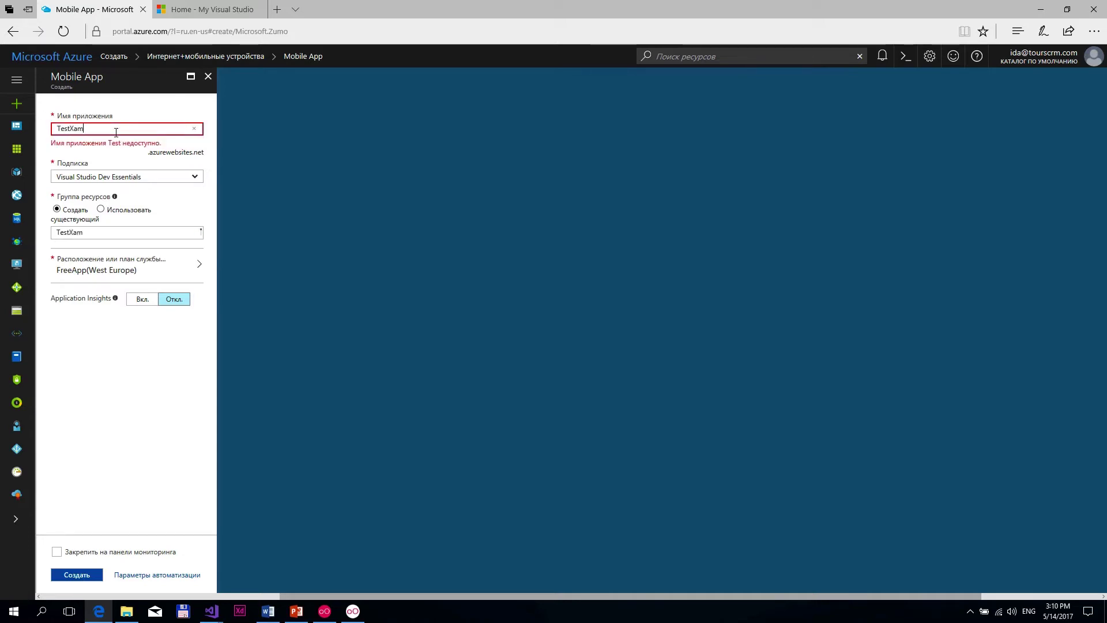
{"action": "type", "text": "arin"}
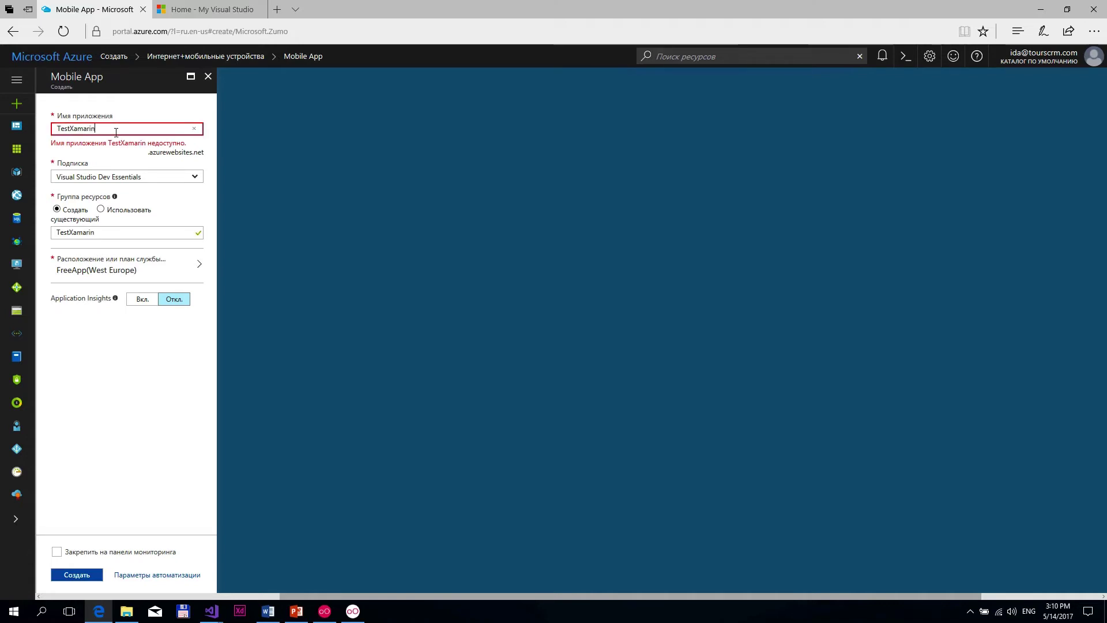
{"action": "type", "text": "5142017"}
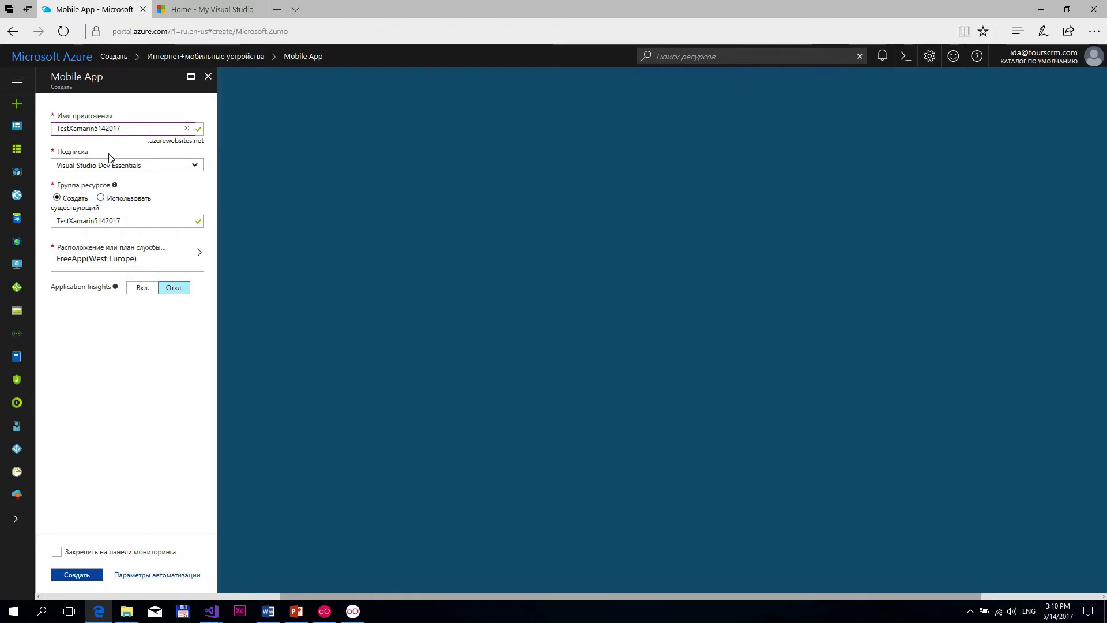
{"action": "left_click", "coordinate": [109, 154]}
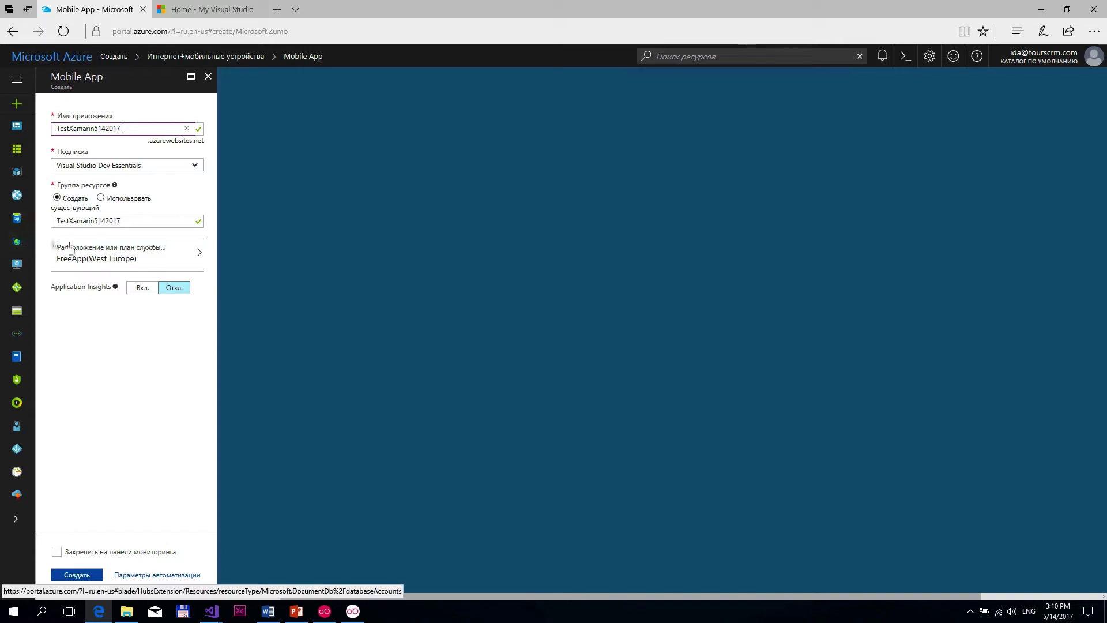
{"action": "left_click", "coordinate": [128, 220]}
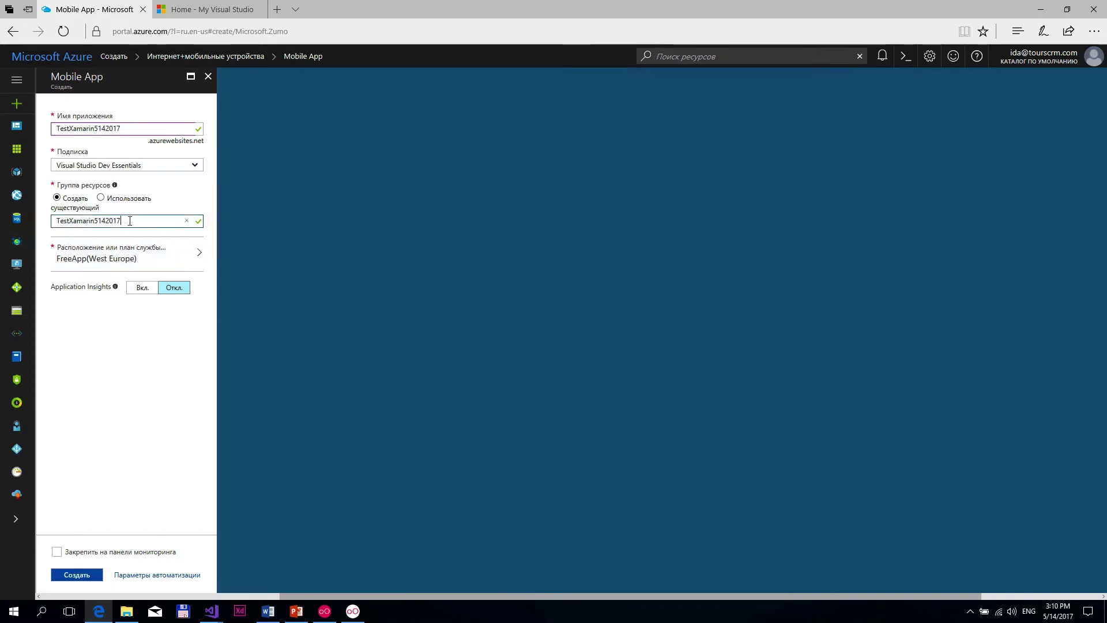
{"action": "left_click", "coordinate": [131, 129]}
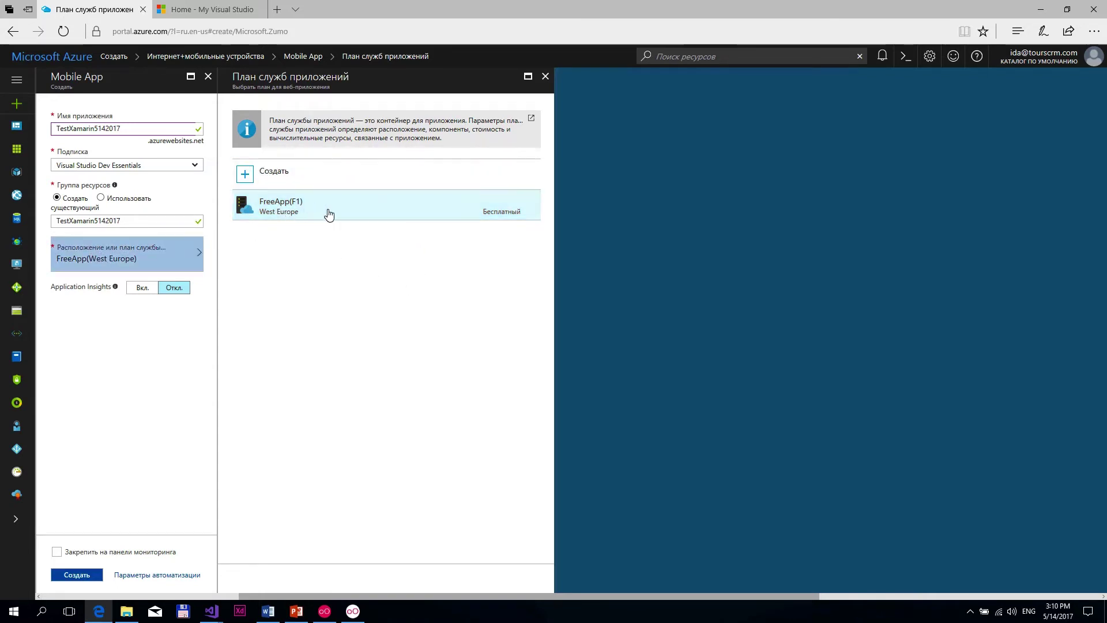
Examine the regions and pricing tiers offered for a new App Service plan, including the free F1 tier, without creating one
{"action": "left_click", "coordinate": [247, 178]}
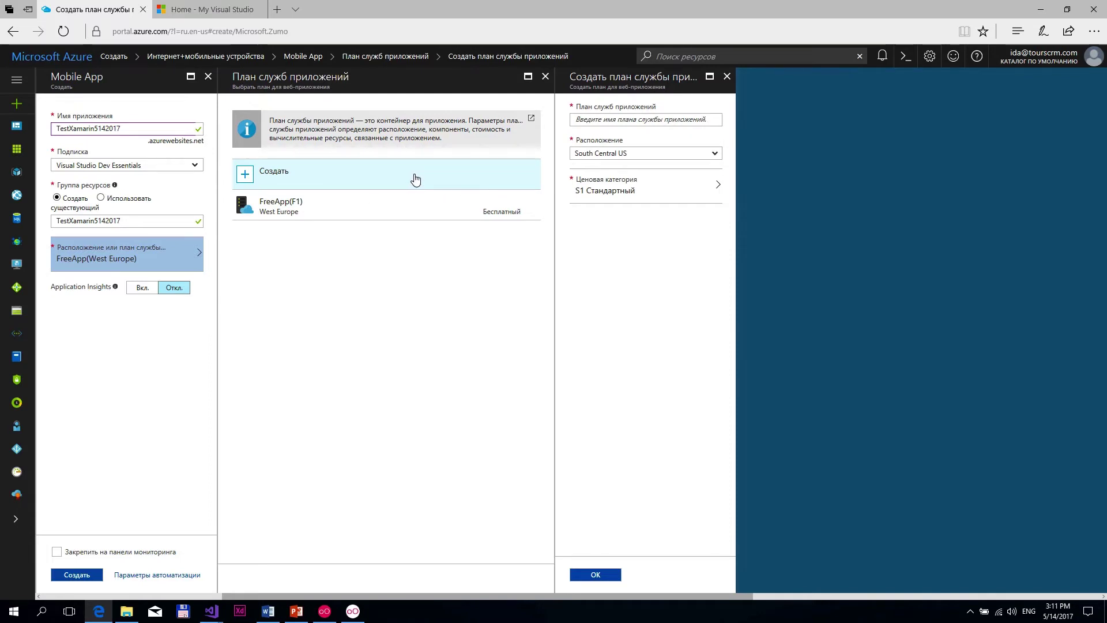
{"action": "left_click", "coordinate": [632, 193]}
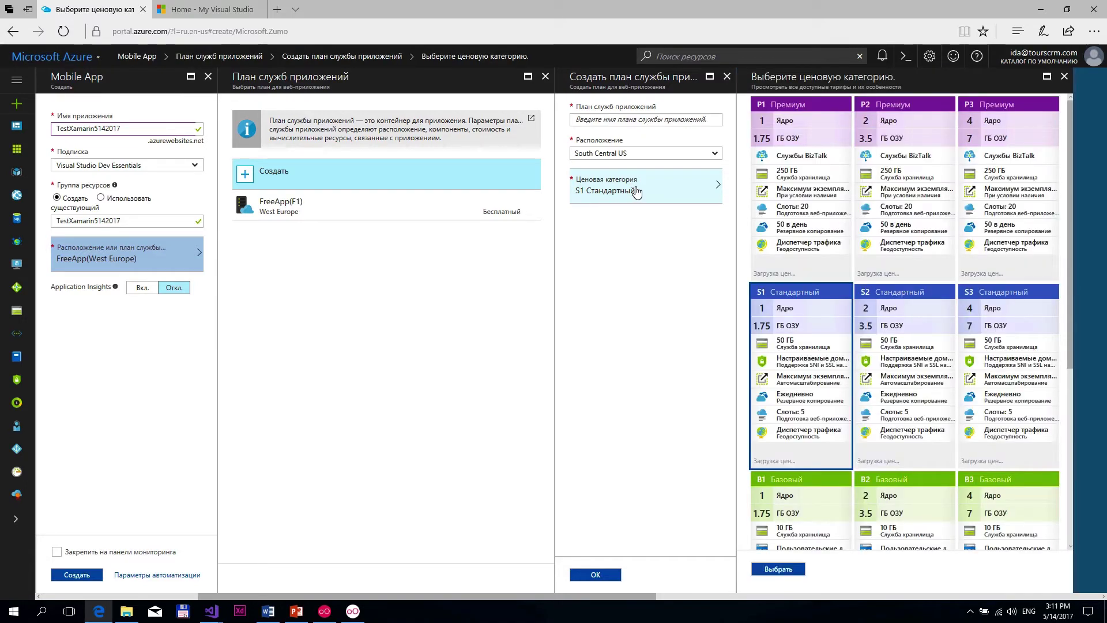
{"action": "left_click", "coordinate": [615, 155]}
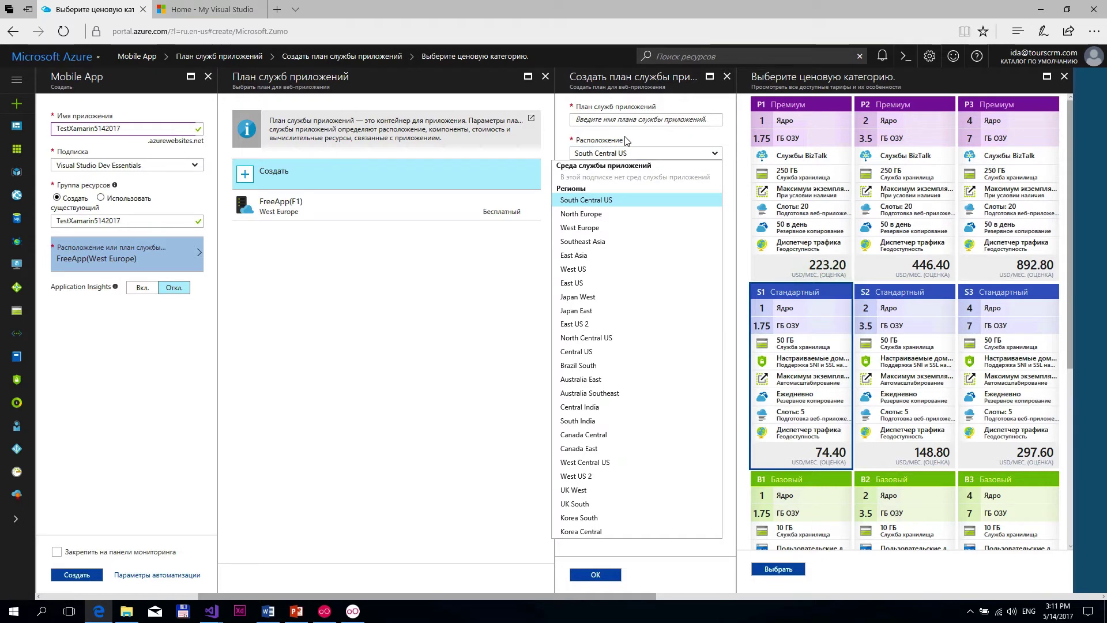
{"action": "left_click", "coordinate": [510, 270]}
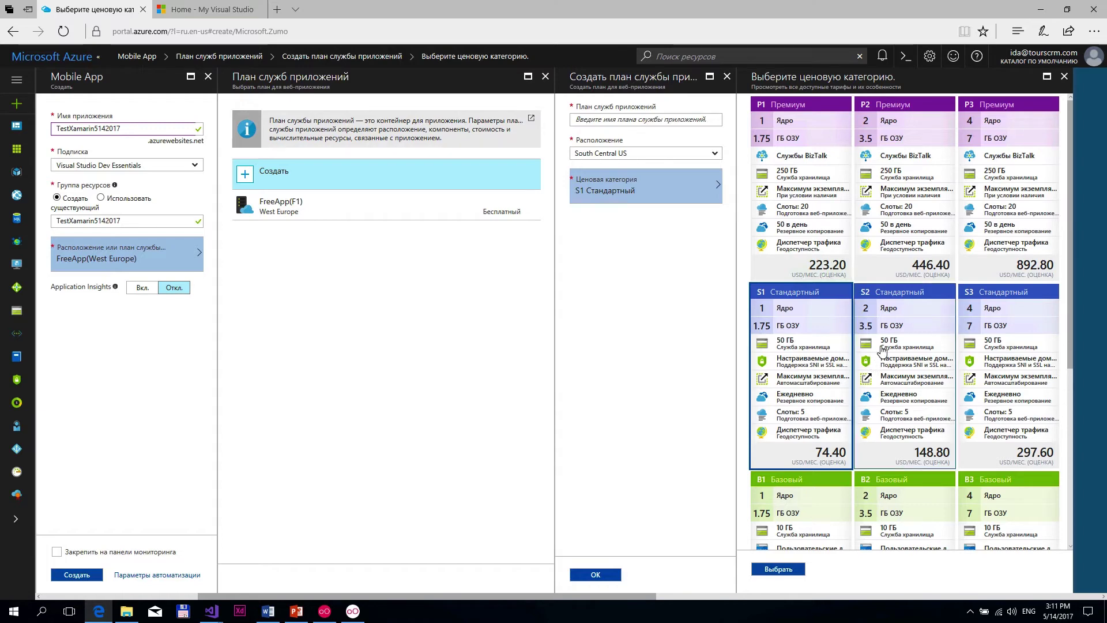
{"action": "scroll", "coordinate": [879, 360], "scroll_direction": "down", "scroll_amount": 5}
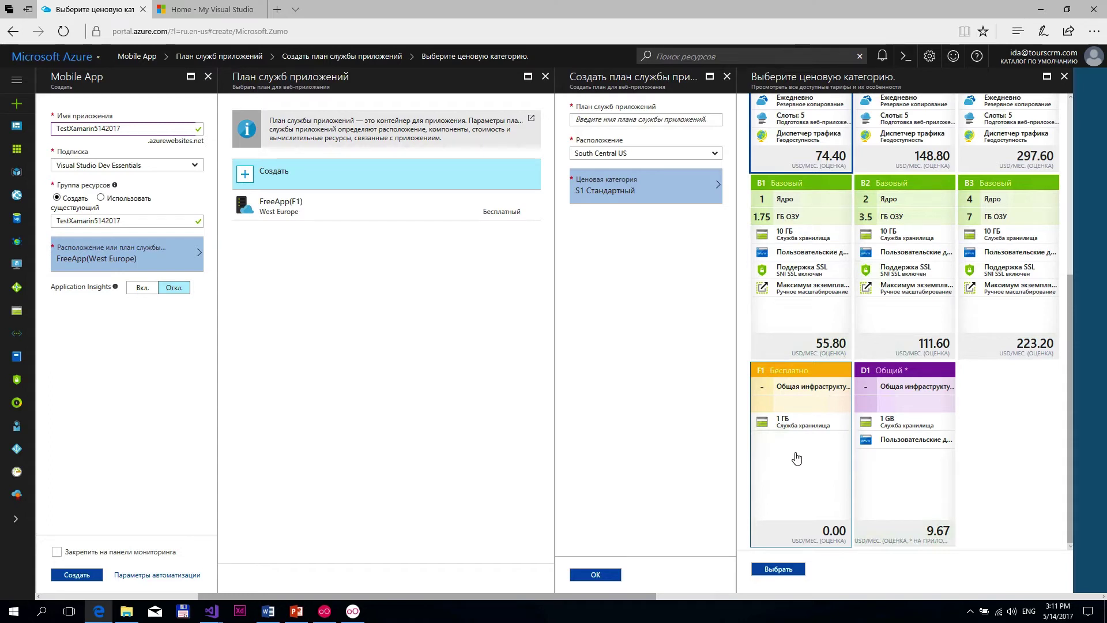
{"action": "left_click", "coordinate": [1063, 77]}
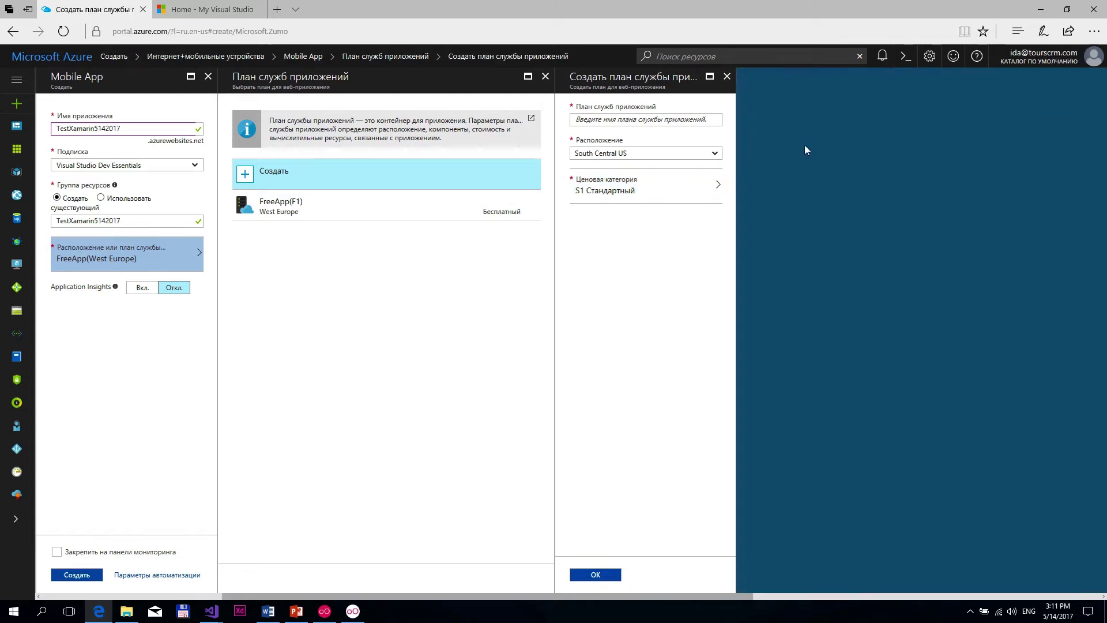
{"action": "left_click", "coordinate": [727, 76]}
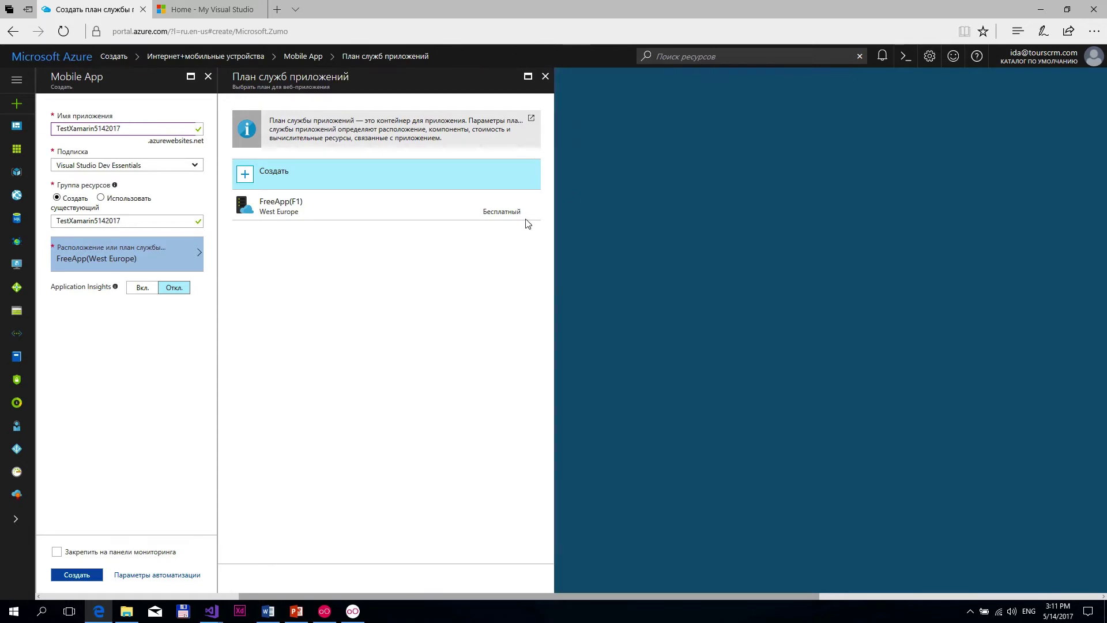
Choose the existing FreeApp (F1) service plan in West Europe for the mobile app
{"action": "left_click", "coordinate": [357, 212]}
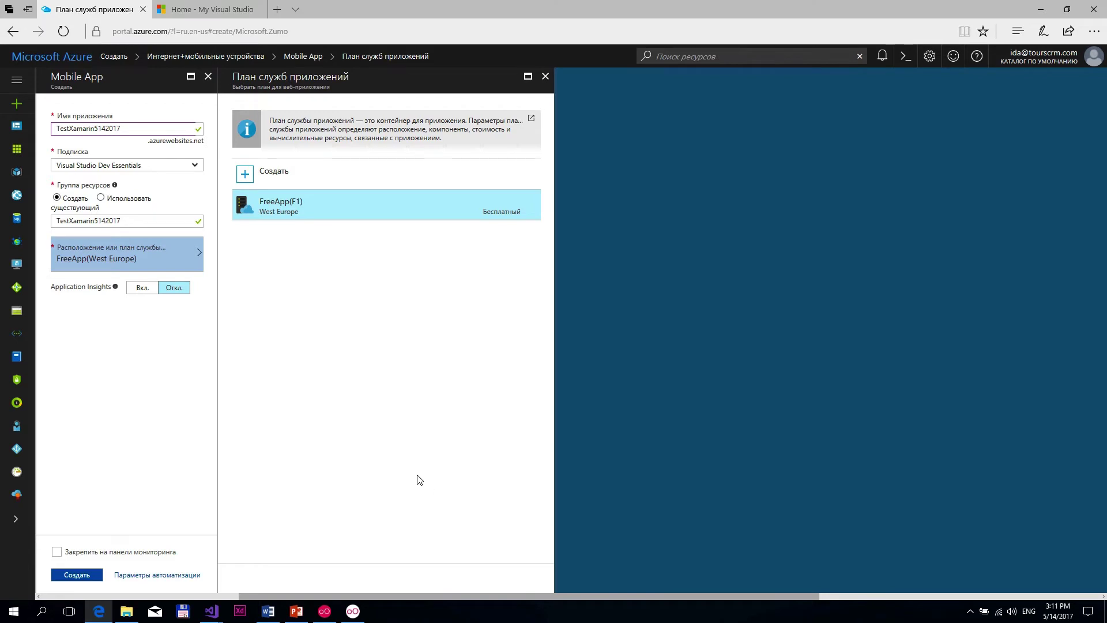
{"action": "left_click", "coordinate": [340, 217]}
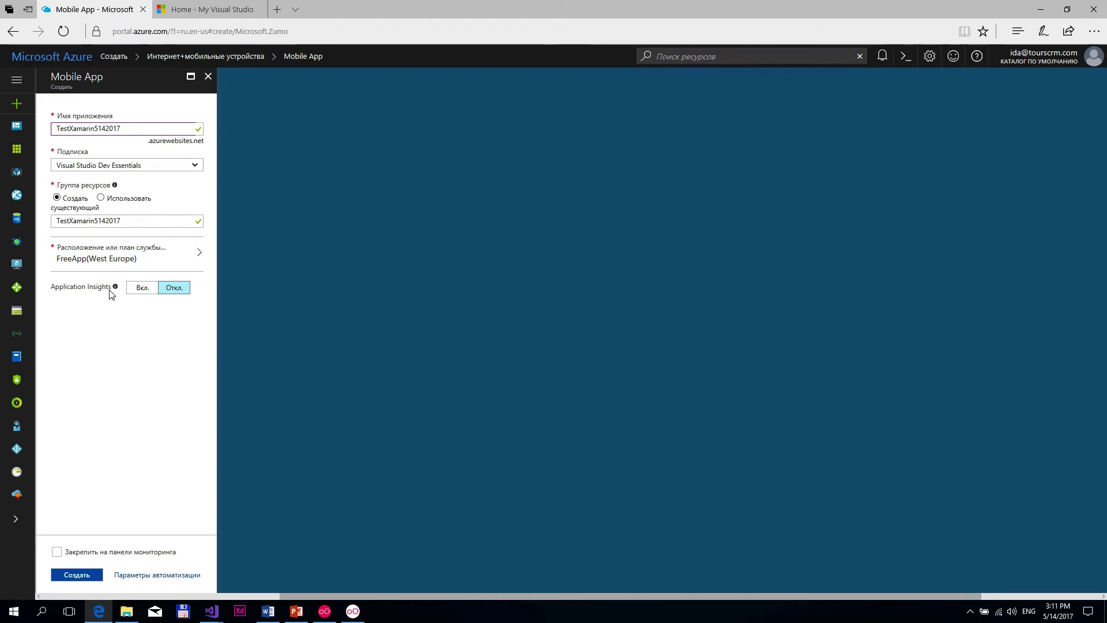
Set the mobile app to be pinned to the dashboard and create it
{"action": "mouse_move", "coordinate": [115, 295]}
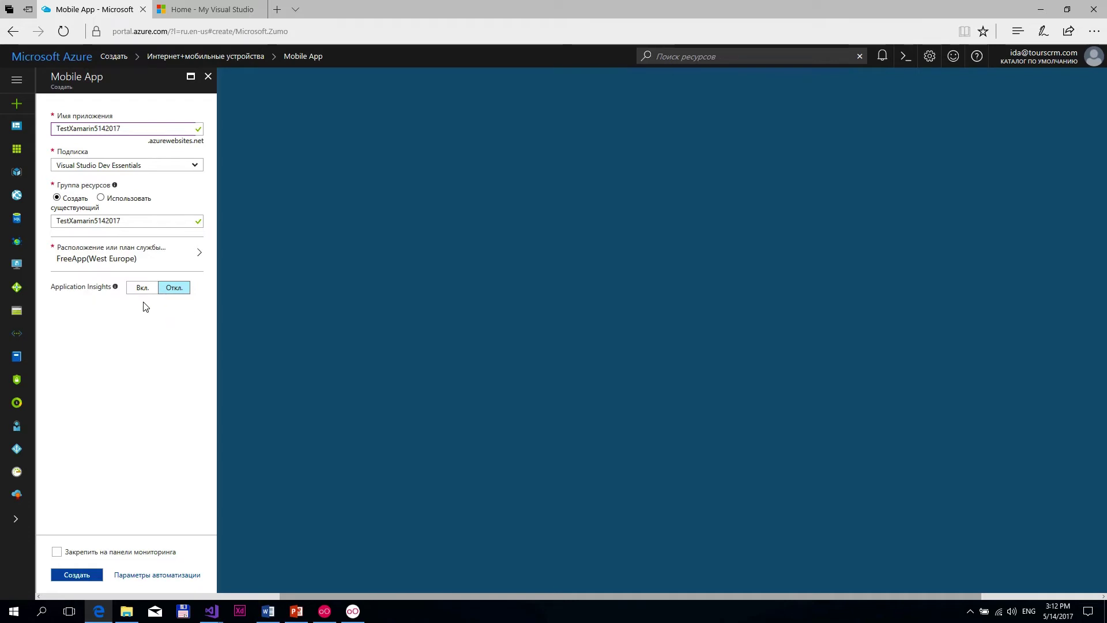
{"action": "left_click", "coordinate": [57, 553]}
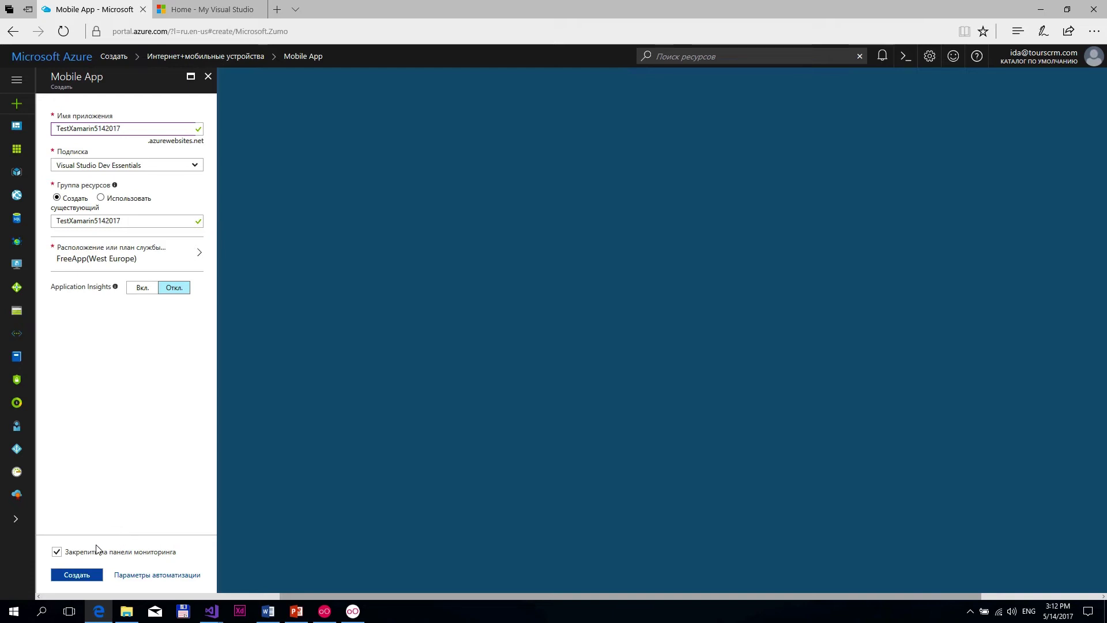
{"action": "left_click", "coordinate": [88, 575]}
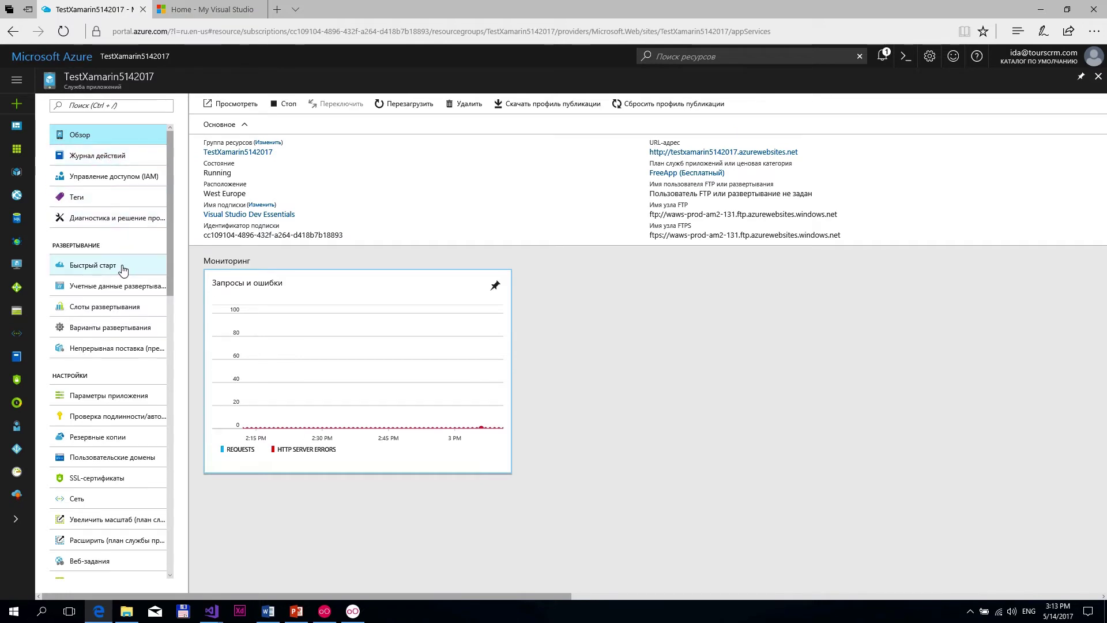
Open the Xamarin.Forms quick start of TestXamarin5142017 and bring up the form for adding an SQL database connection
{"action": "left_click", "coordinate": [96, 270]}
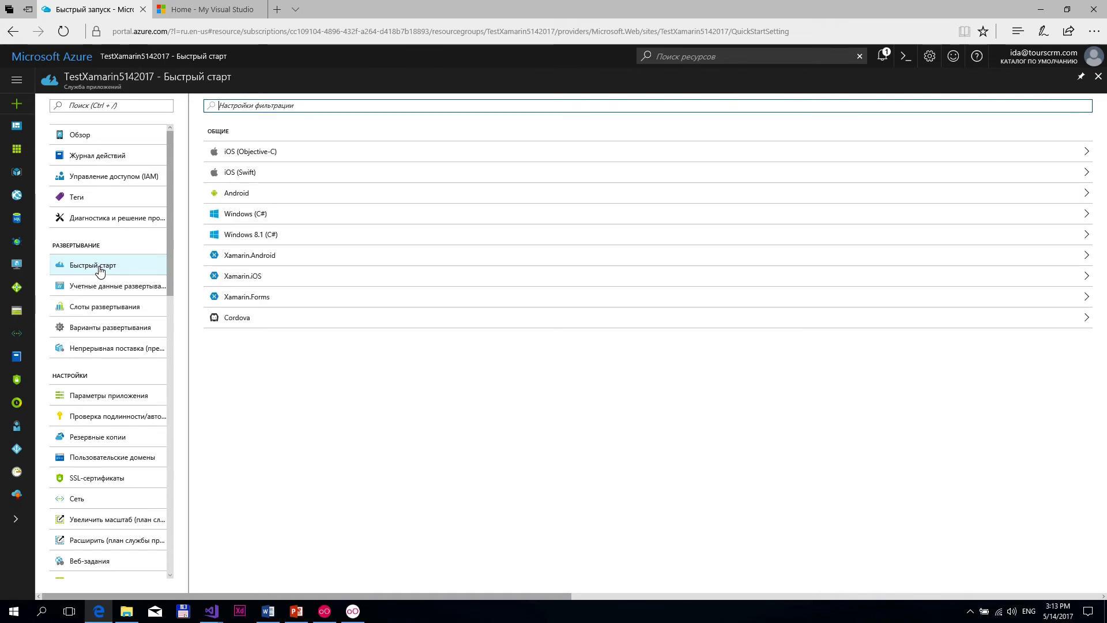
{"action": "left_click", "coordinate": [275, 299]}
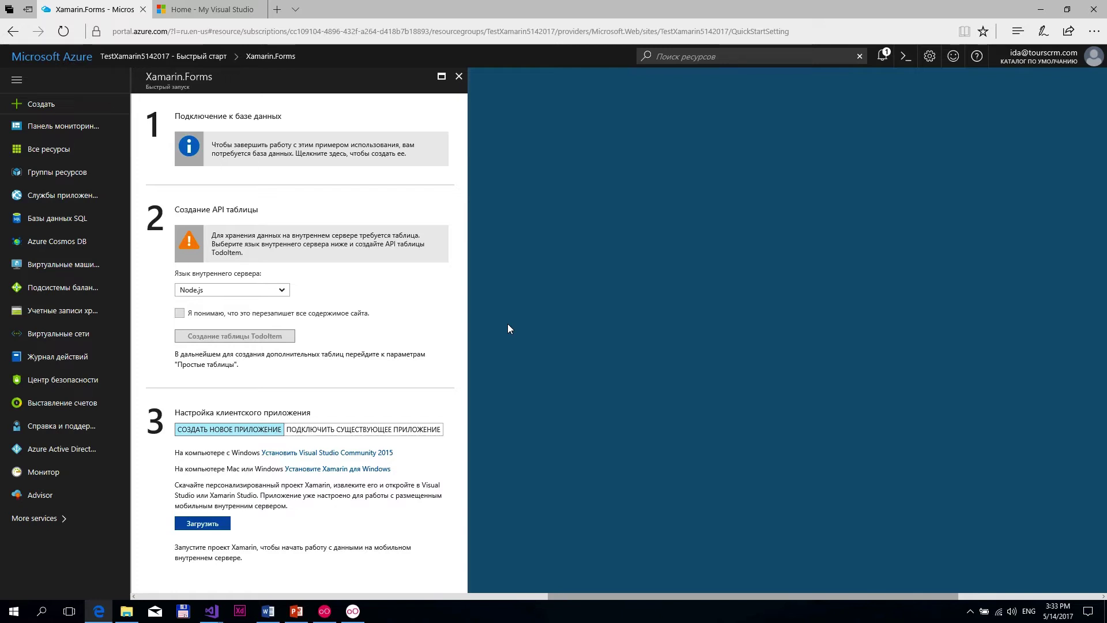
{"action": "left_click", "coordinate": [288, 158]}
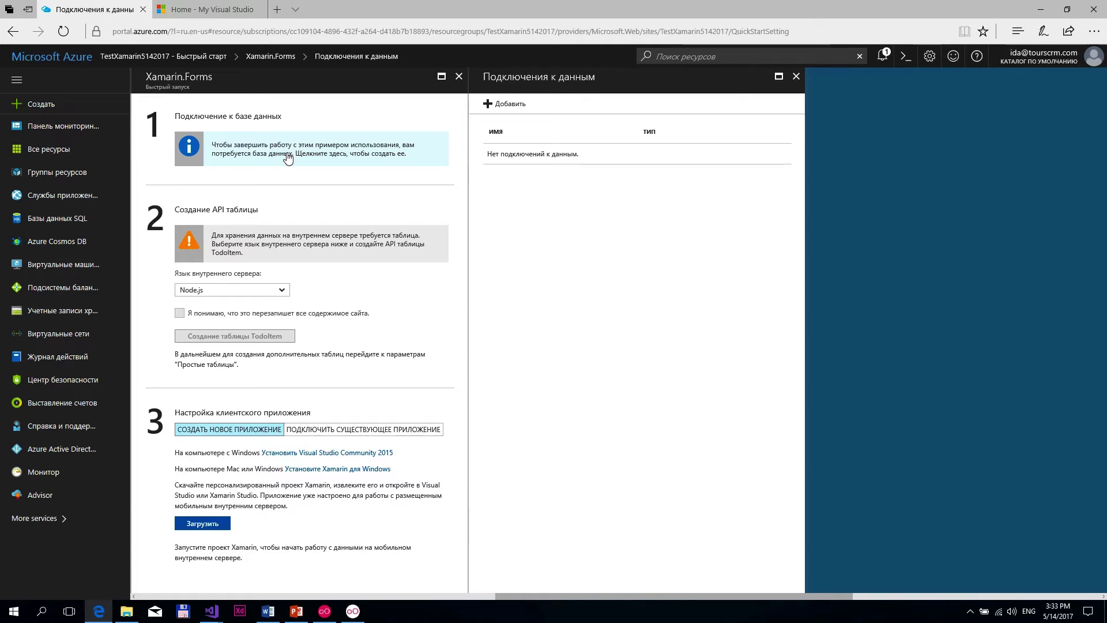
{"action": "left_click", "coordinate": [522, 108]}
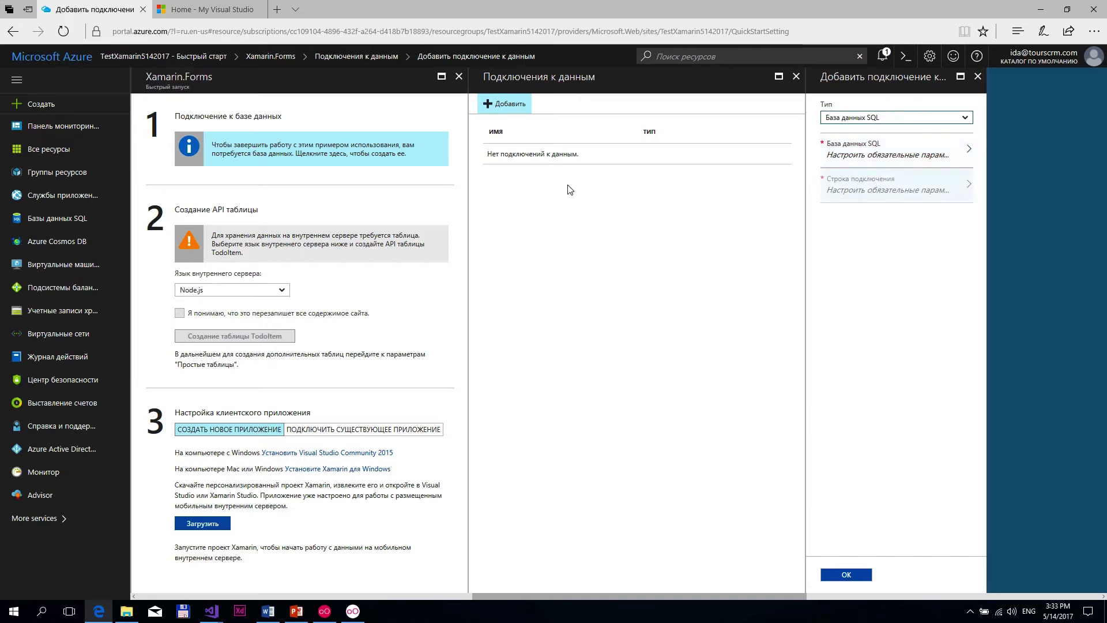
{"action": "left_click", "coordinate": [299, 177]}
{"action": "left_click", "coordinate": [300, 176]}
Set the quick start's backend language to C# and show the instructions for connecting an existing client app
{"action": "left_click", "coordinate": [281, 291]}
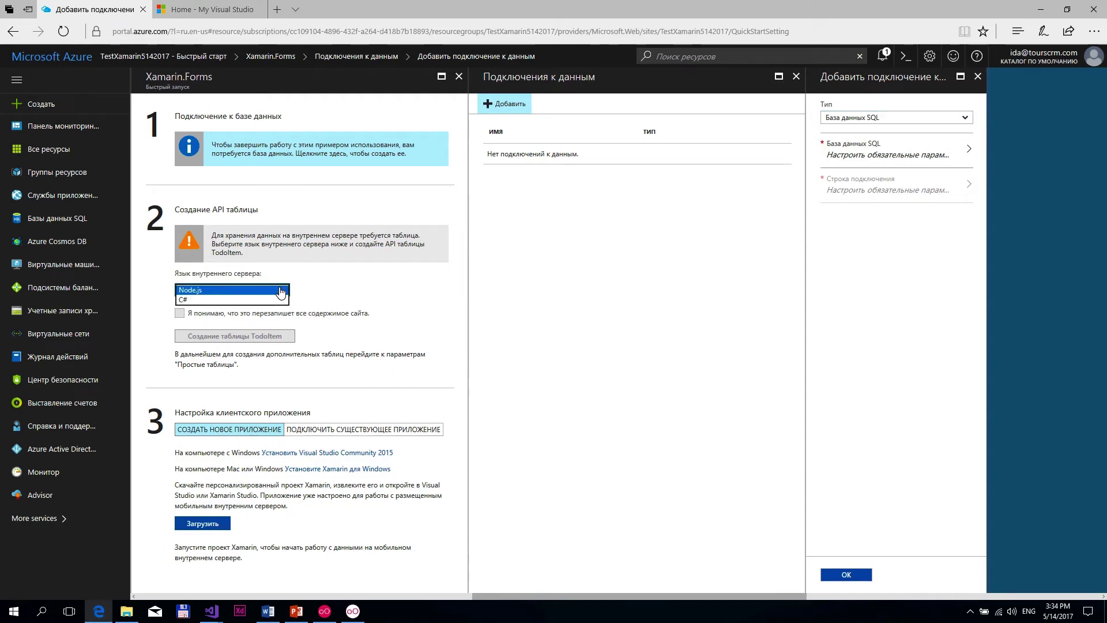
{"action": "left_click", "coordinate": [264, 300]}
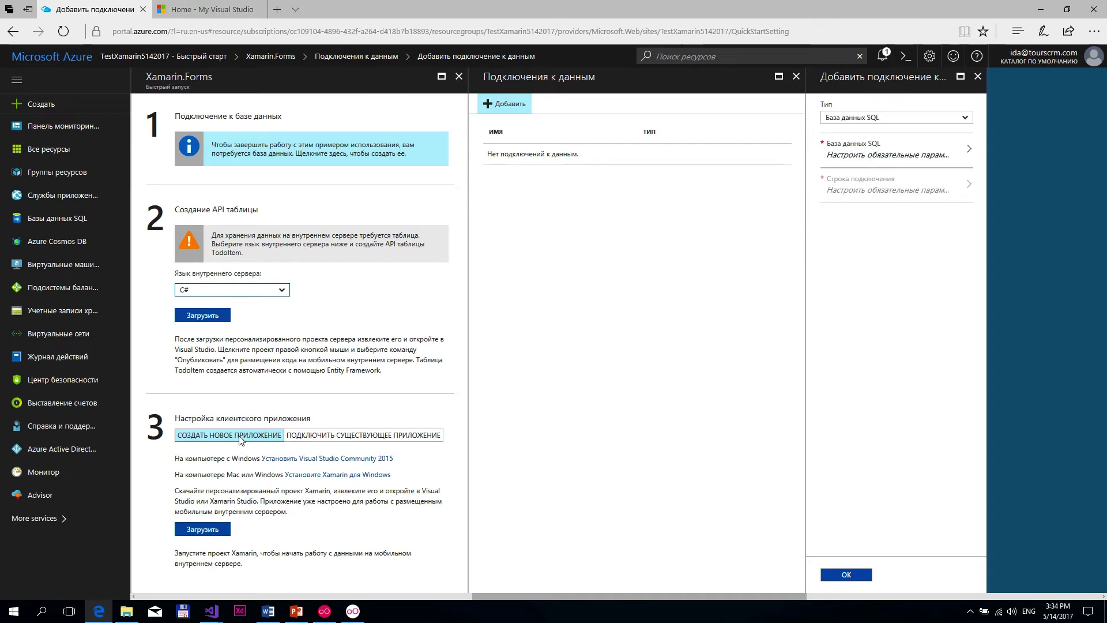
{"action": "left_click", "coordinate": [347, 439]}
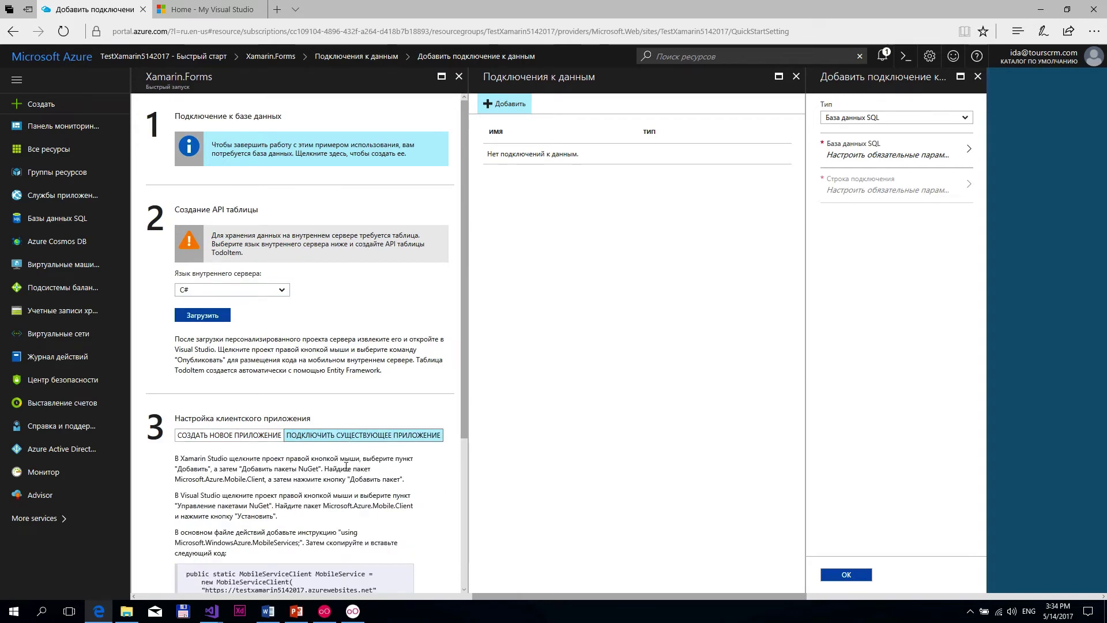
Review the instructions and code samples for connecting an existing client app, and switch to the option for creating a new app
{"action": "scroll", "coordinate": [369, 439], "scroll_direction": "down", "scroll_amount": 4}
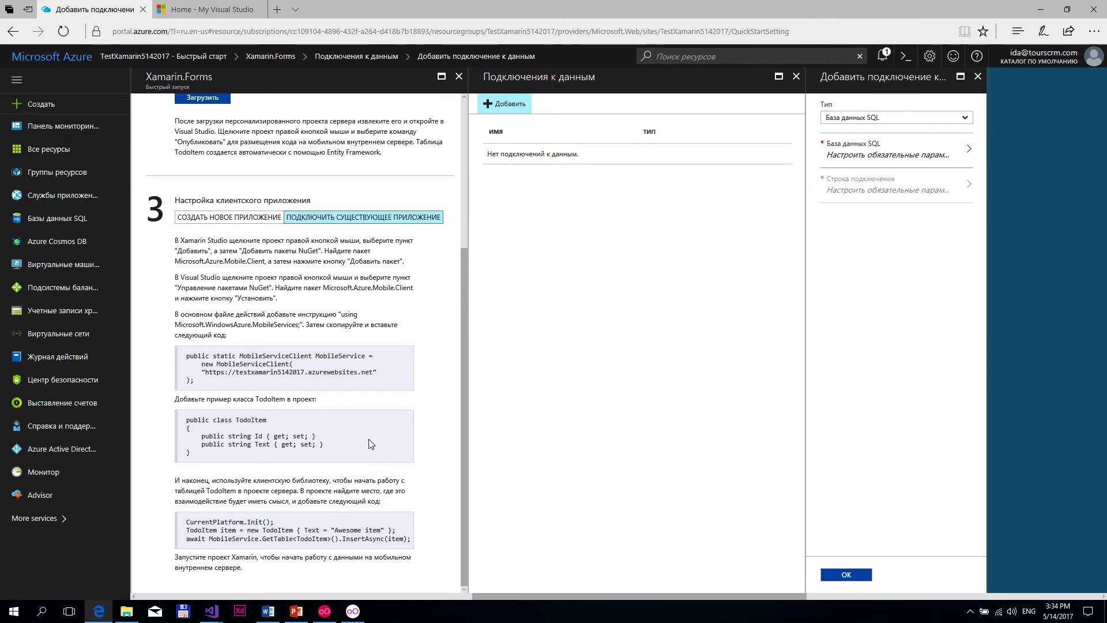
{"action": "left_click", "coordinate": [368, 438]}
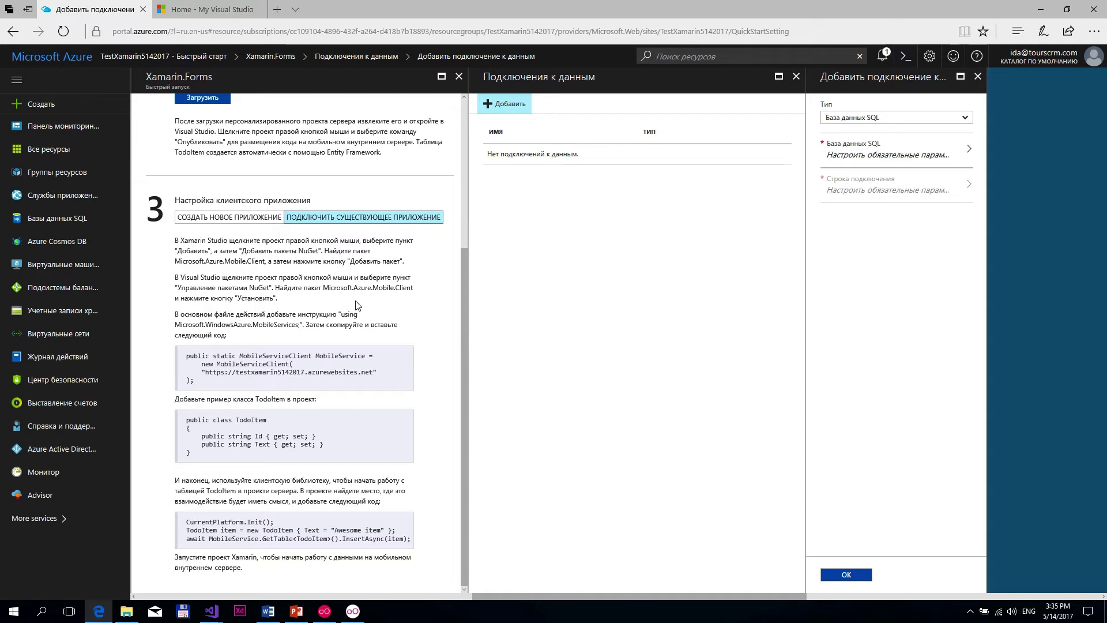
{"action": "left_click", "coordinate": [242, 217]}
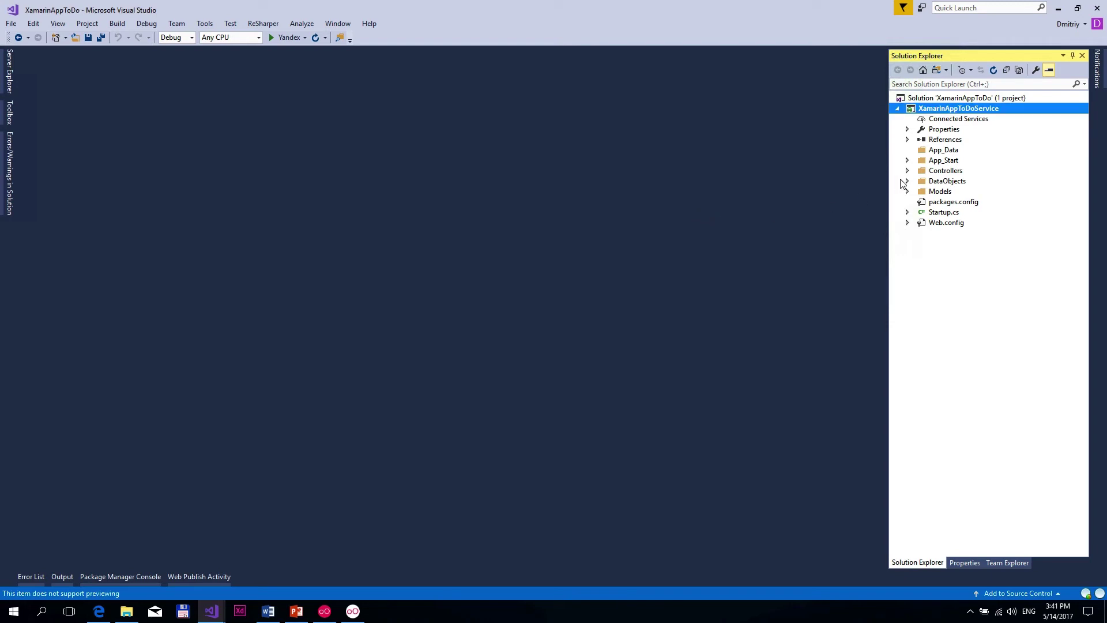
In Visual Studio, expand the Controllers and Models folders of the XamarinAppToDoService project to view their files
{"action": "left_click", "coordinate": [974, 110]}
{"action": "left_click", "coordinate": [907, 170]}
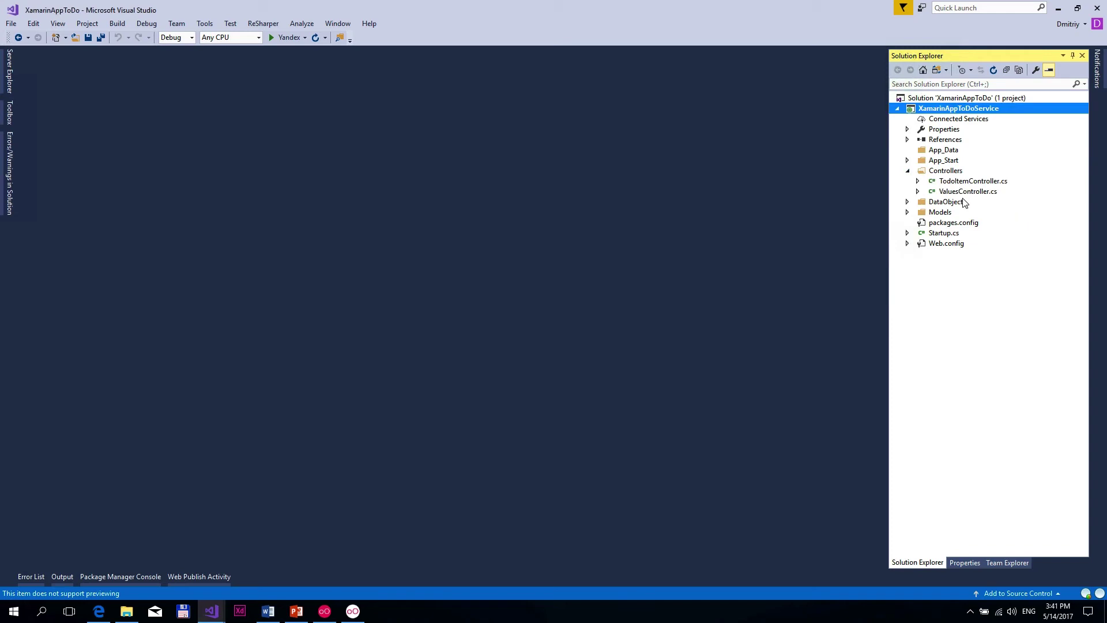
{"action": "left_click", "coordinate": [907, 213]}
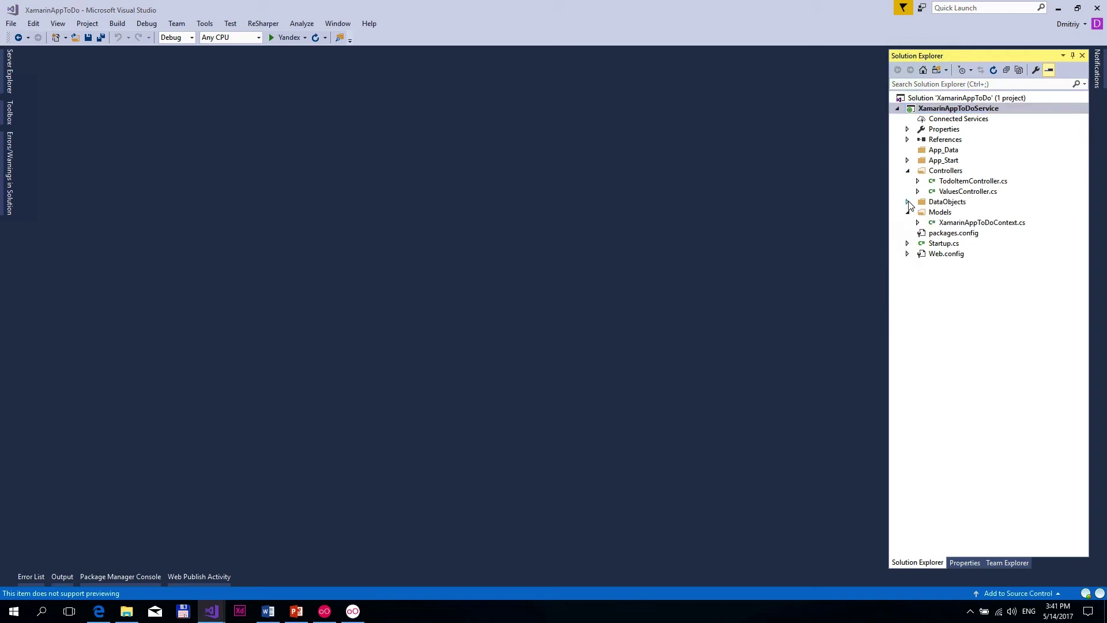
Open TodoItem.cs from the DataObjects folder, examine the EntityData base class of TodoItem, and close the file
{"action": "left_click", "coordinate": [907, 202]}
{"action": "double_click", "coordinate": [949, 213]}
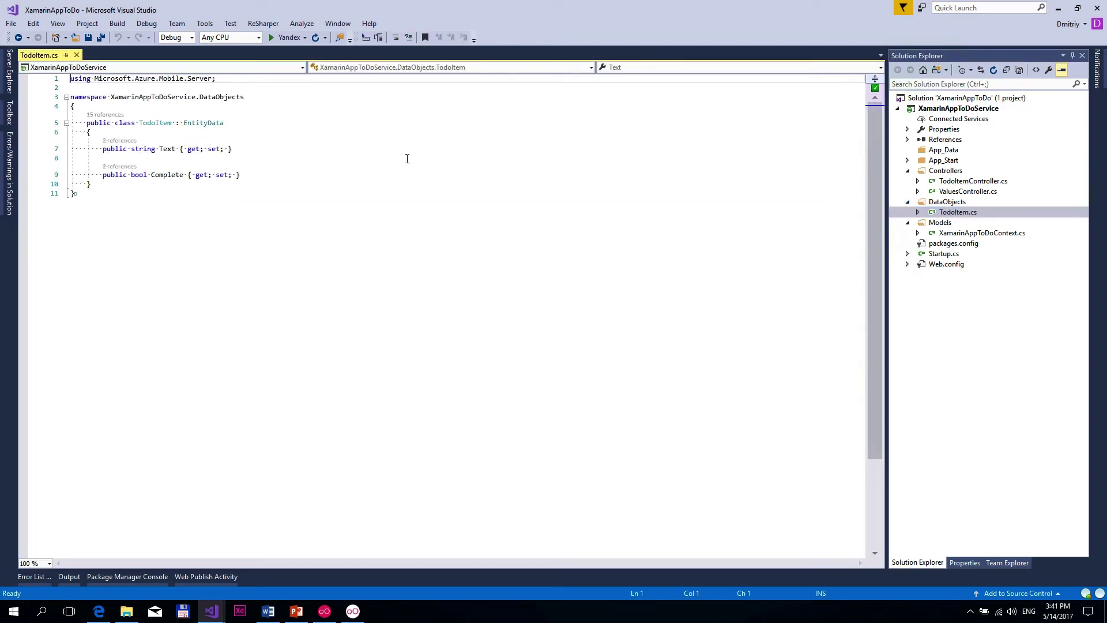
{"action": "left_click", "coordinate": [208, 122]}
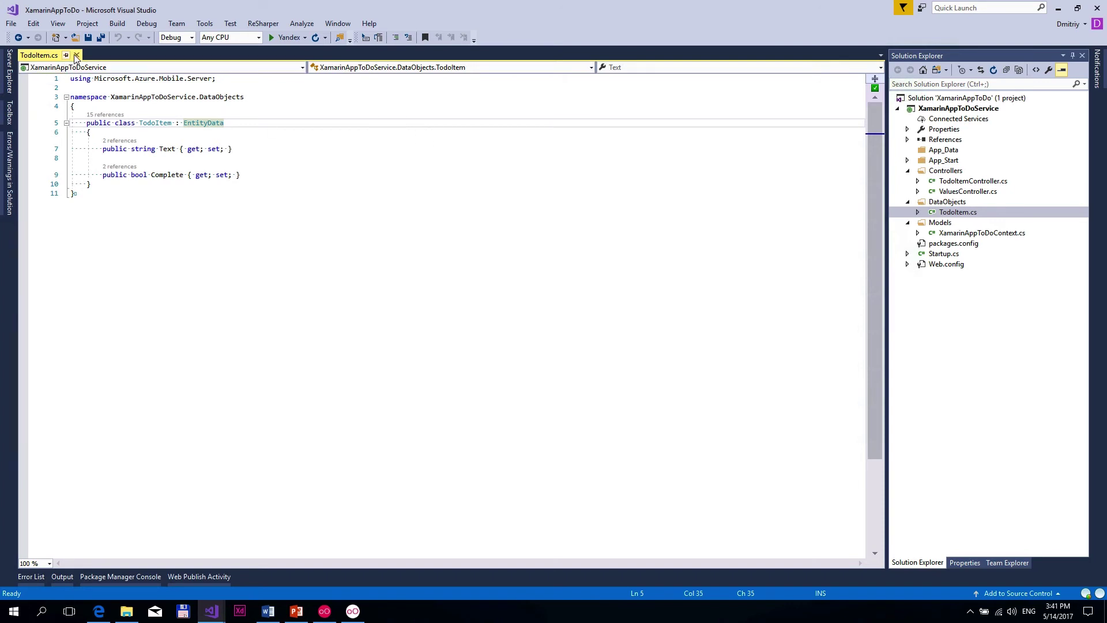
{"action": "key", "text": "ctrl+F4"}
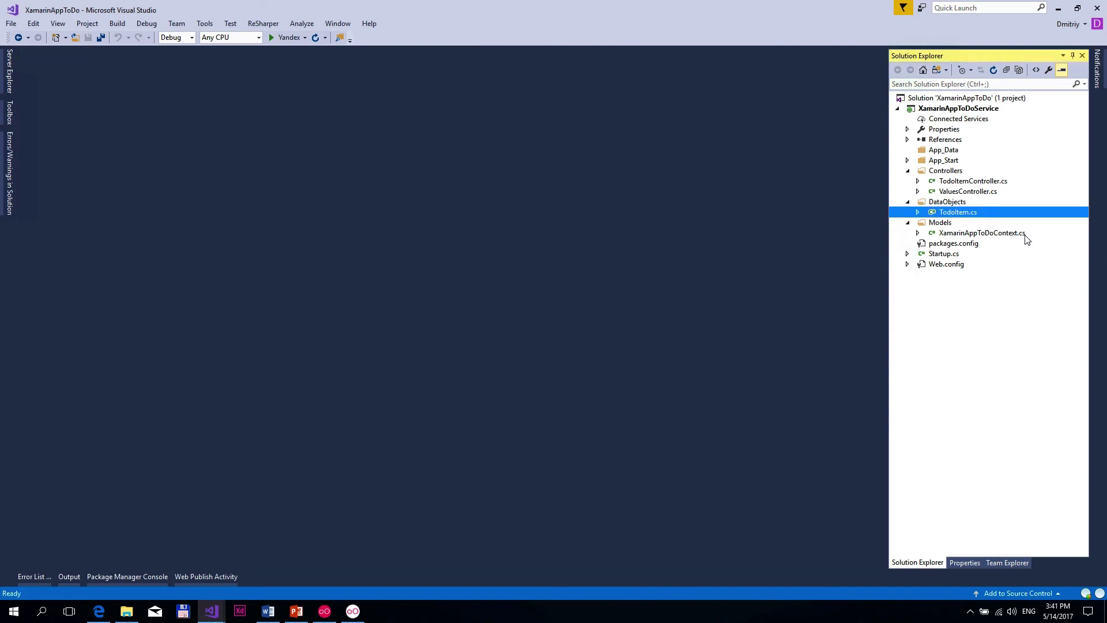
Look through the XamarinAppToDoService project references and examine the SigningKey entry under appSettings in Web.config
{"action": "left_click", "coordinate": [907, 139]}
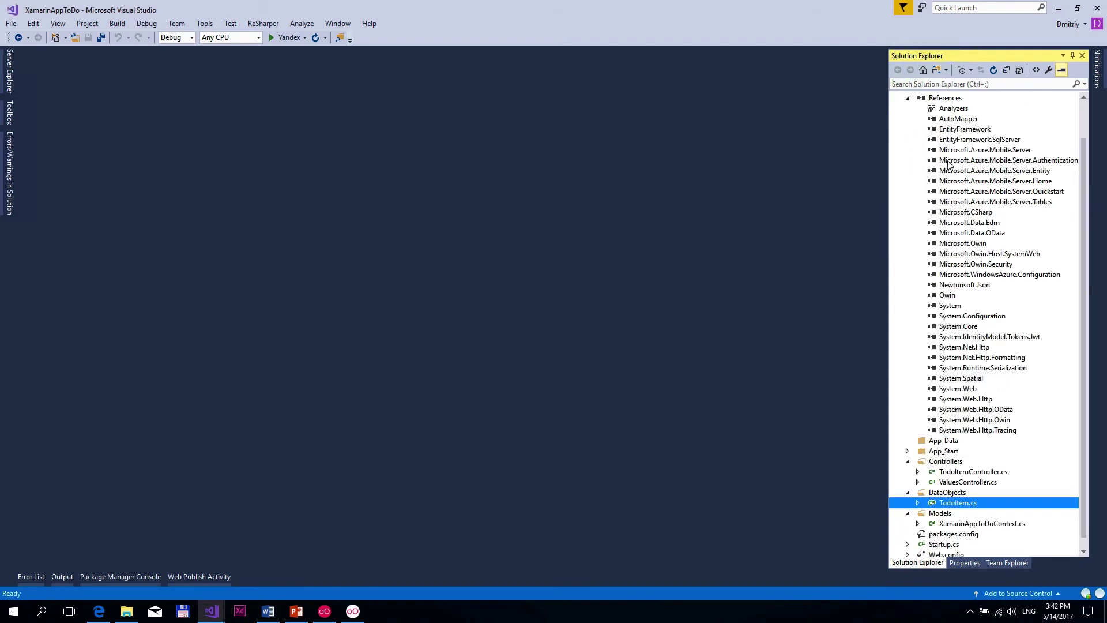
{"action": "left_click", "coordinate": [907, 98]}
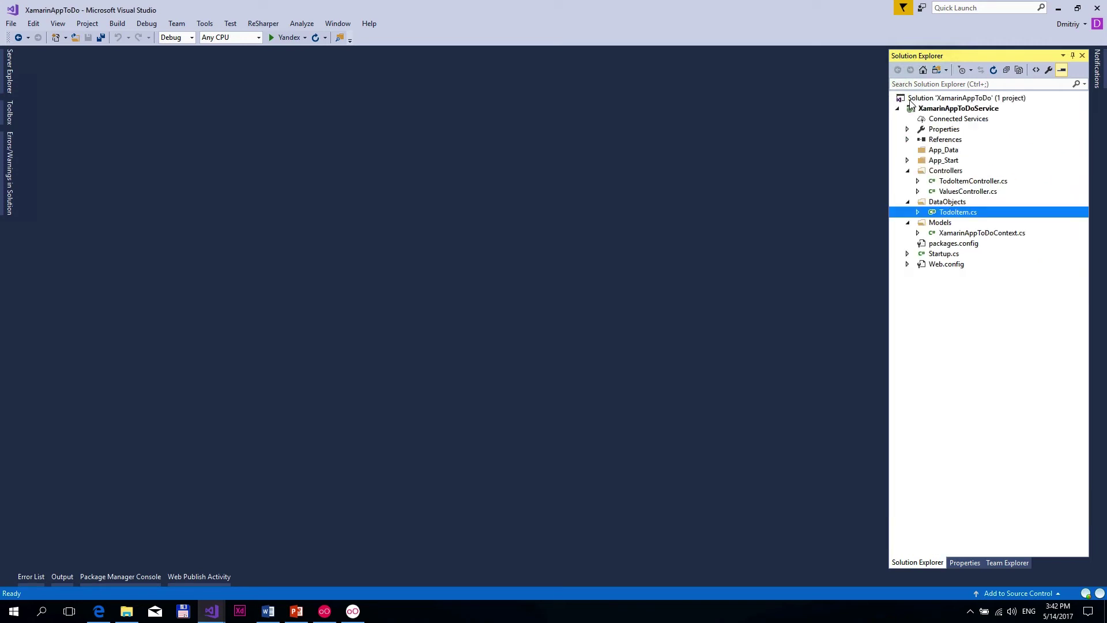
{"action": "double_click", "coordinate": [954, 267]}
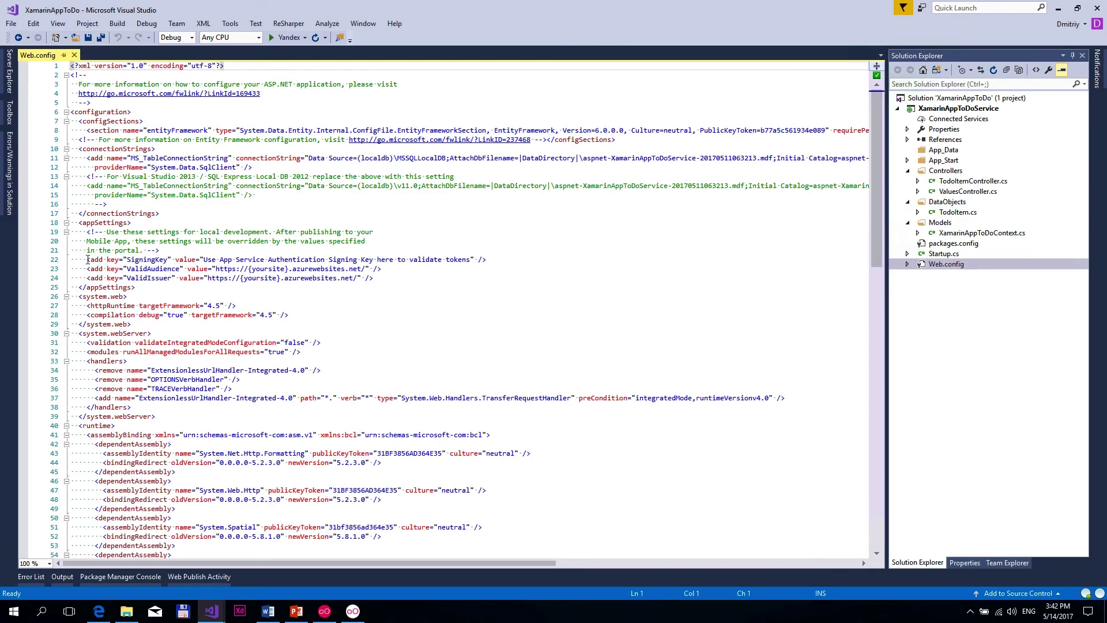
{"action": "left_click_drag", "start_coordinate": [86, 260], "coordinate": [488, 259]}
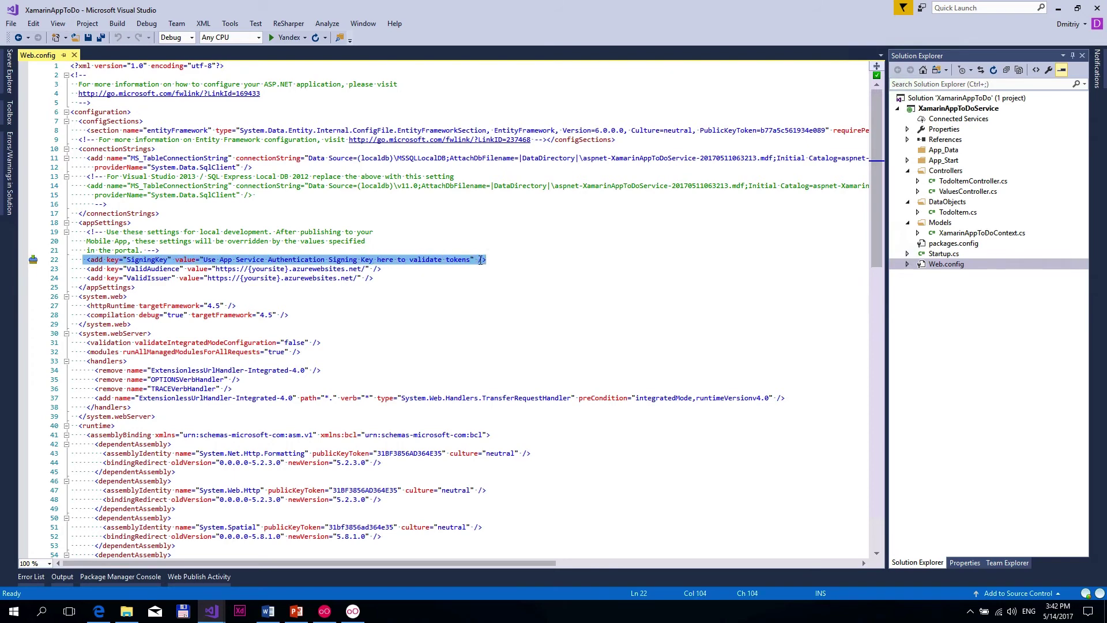
{"action": "left_click", "coordinate": [380, 259]}
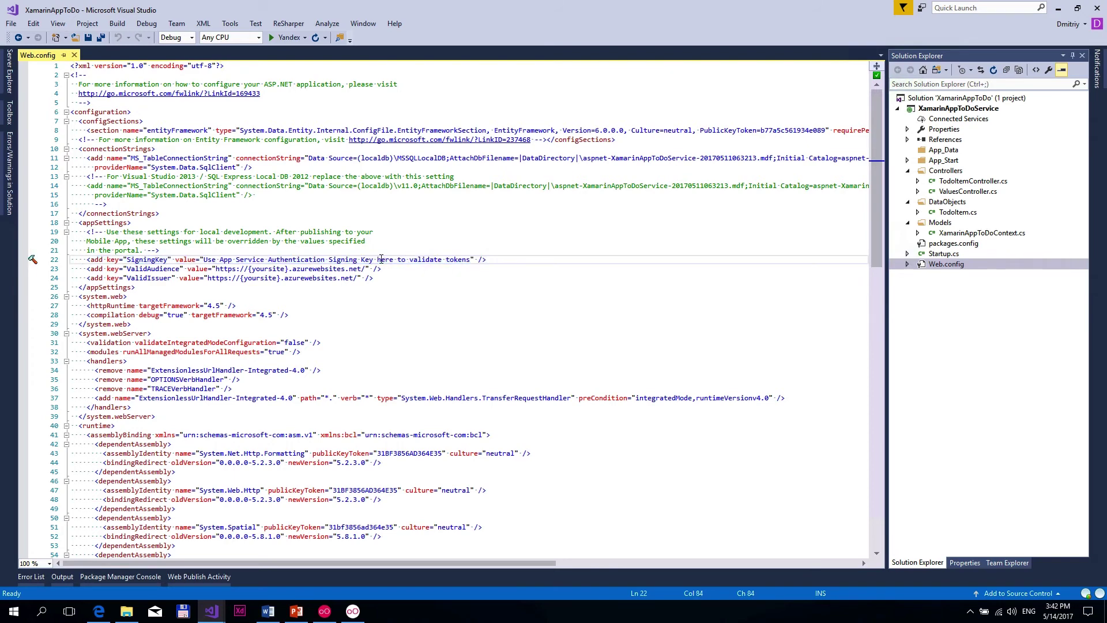